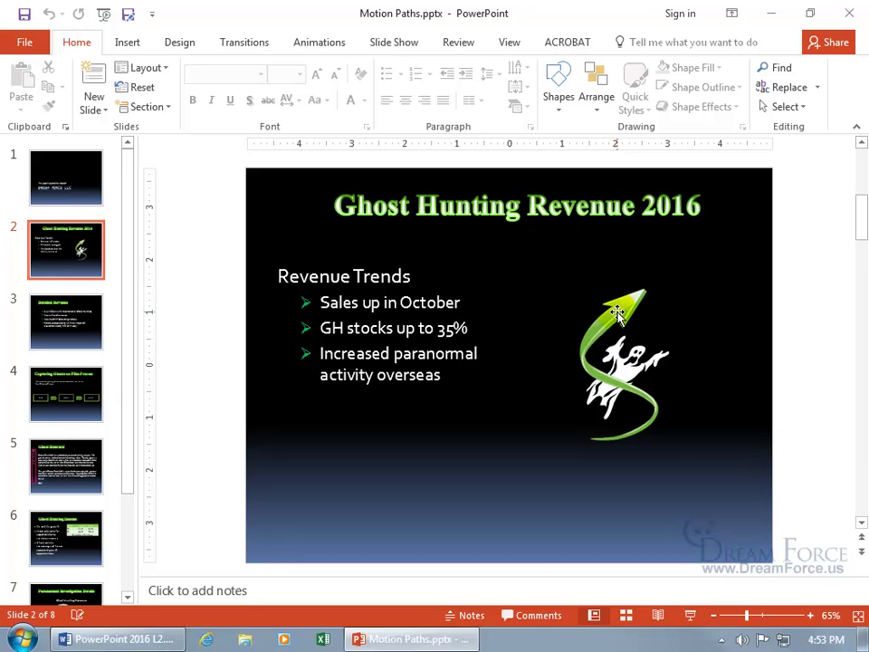
Select the ghost-and-green-arrow picture beside the revenue bullets on slide 2.
left_click(631, 362)
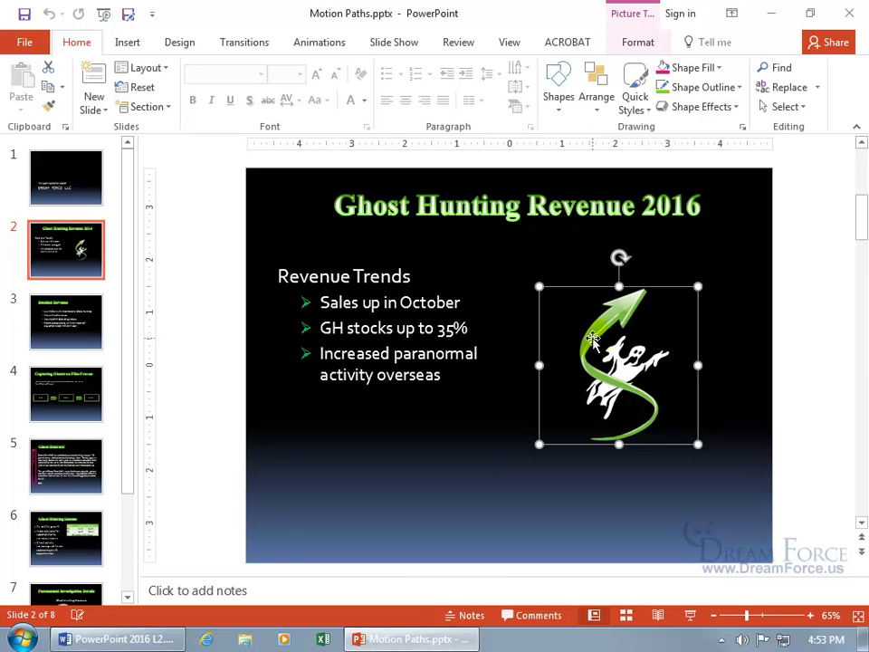
In the Selection Pane, rename Picture 5 to 'Ghost'.
left_click(637, 44)
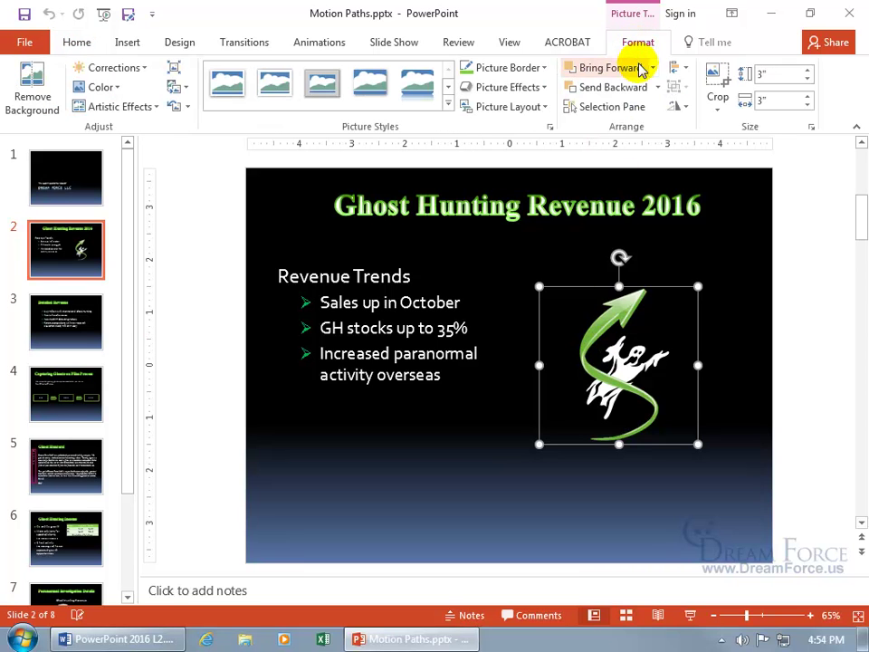
left_click(625, 117)
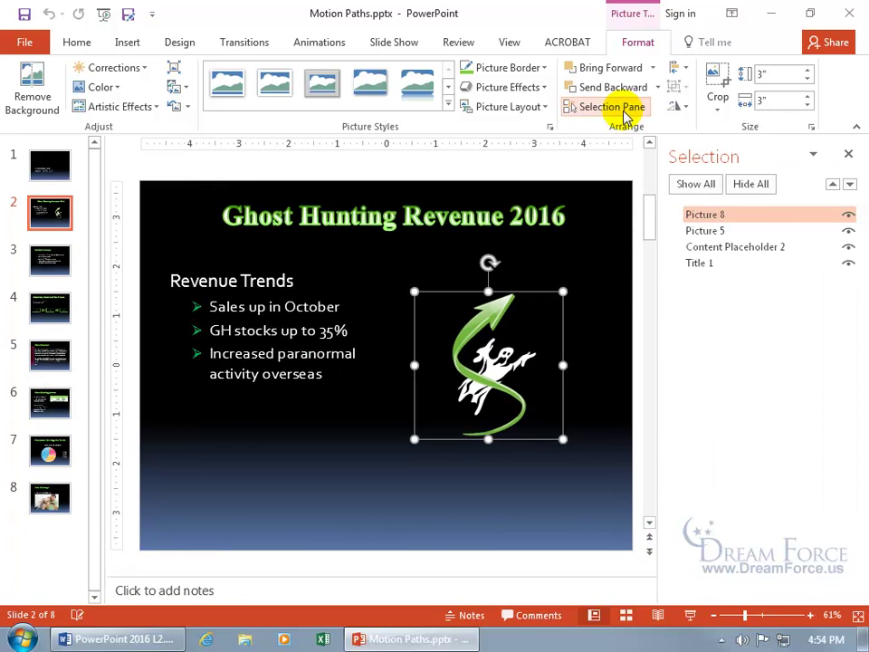
left_click(737, 230)
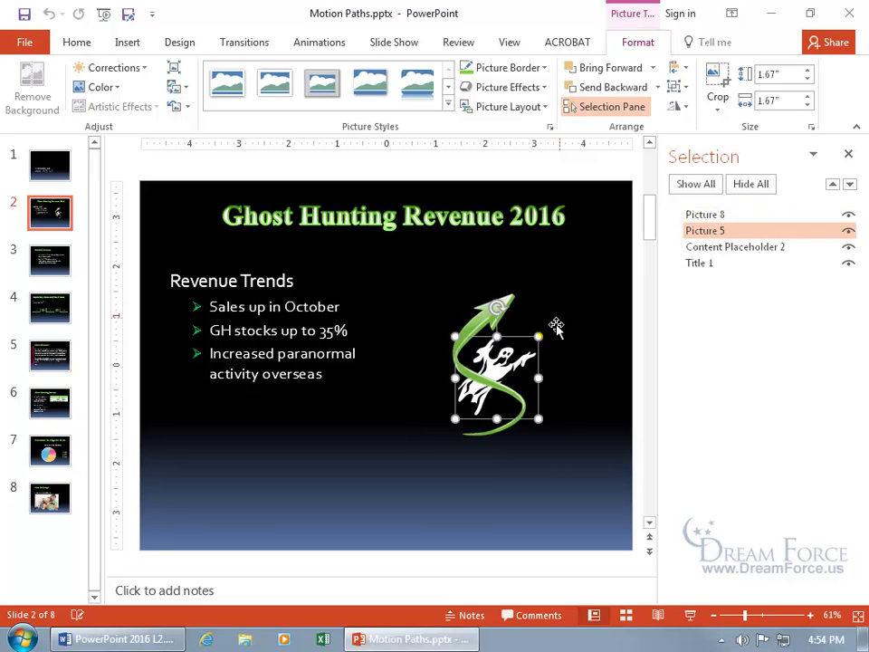
left_click(722, 231)
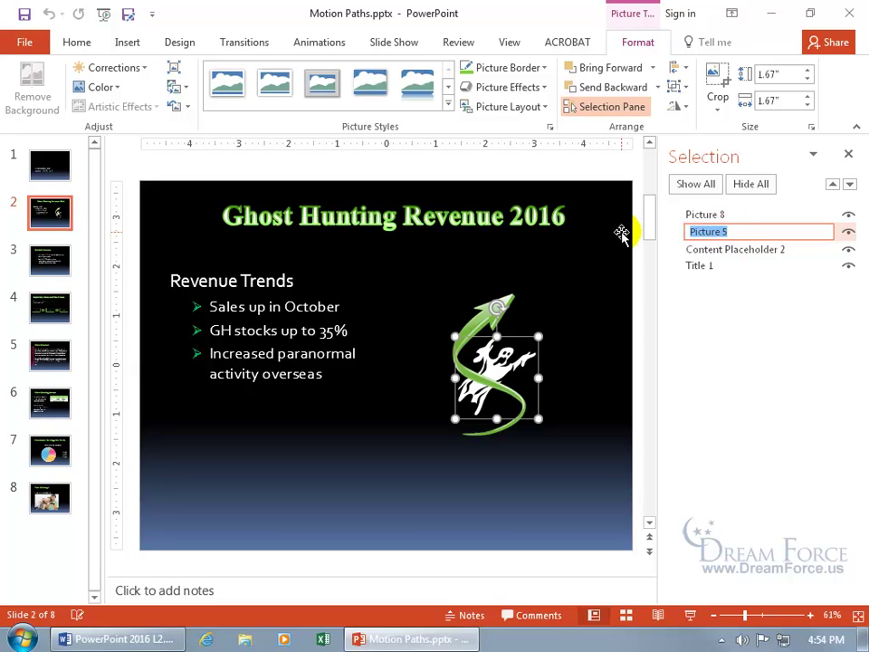
key("BackSpace")
type("Ghost")
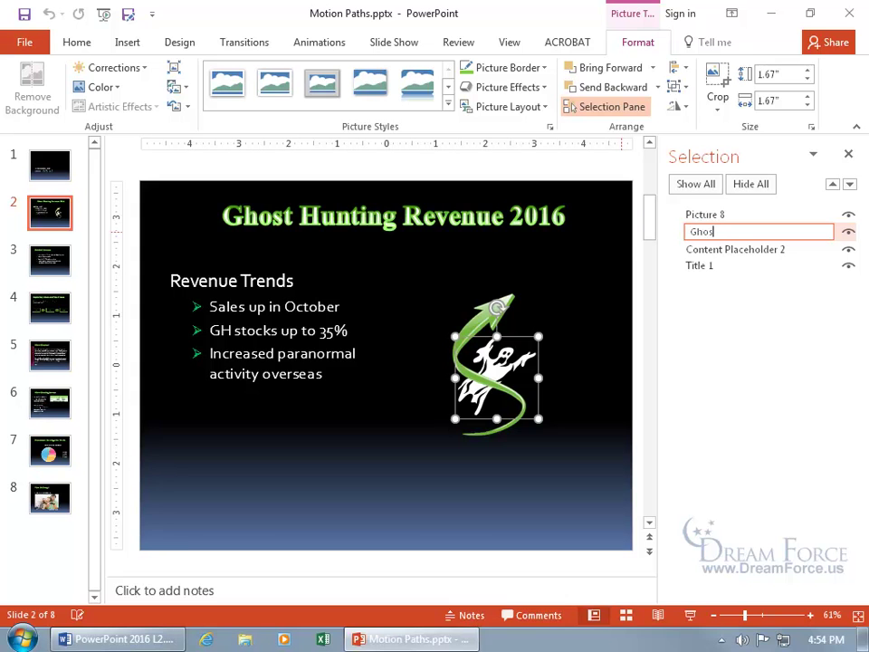
key("Return")
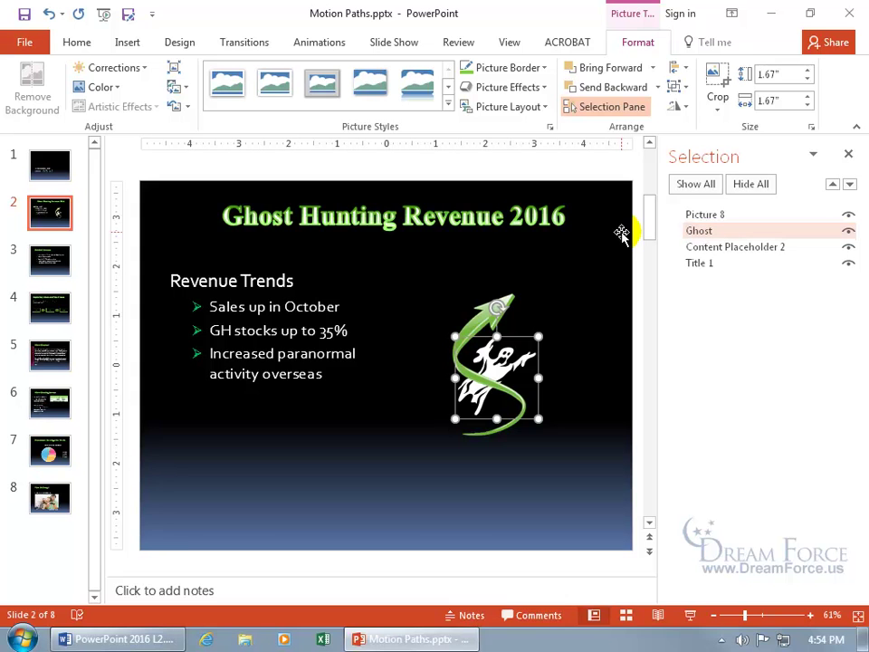
Rename Picture 8 to 'Green Arrow'.
left_click(704, 215)
left_click(711, 217)
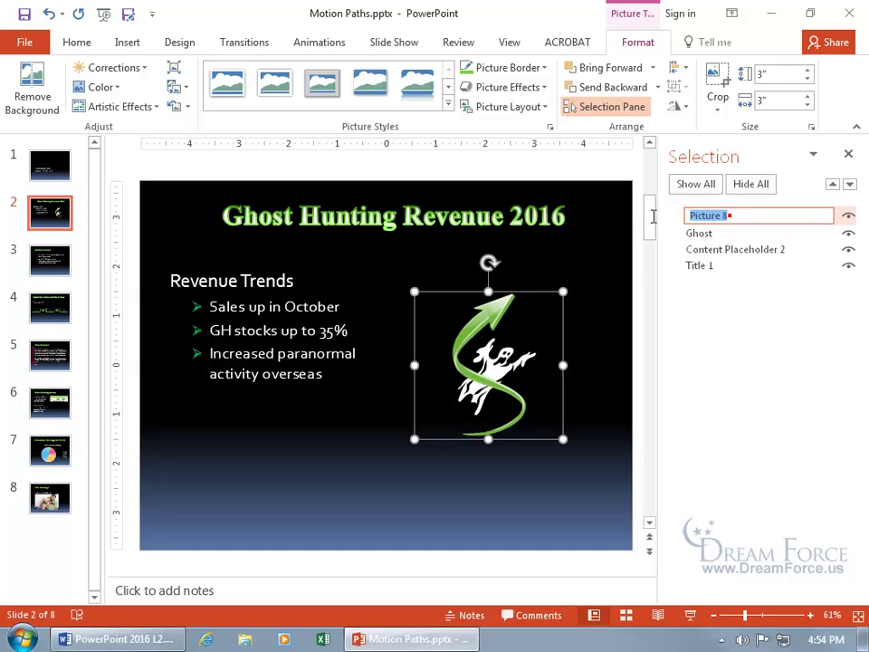
left_click_drag(711, 215, 625, 216)
key("BackSpace")
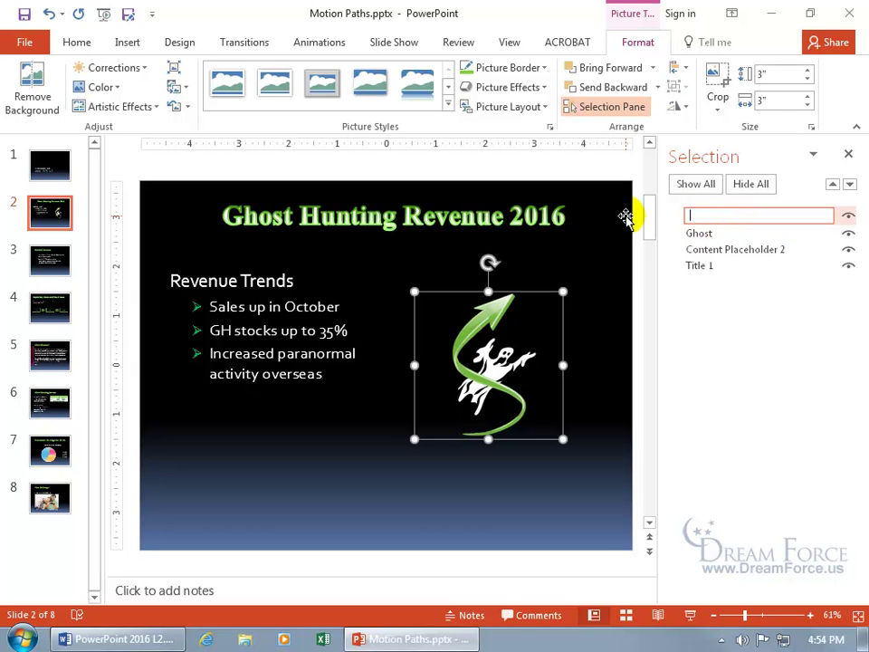
type("Green Arrow")
key("Return")
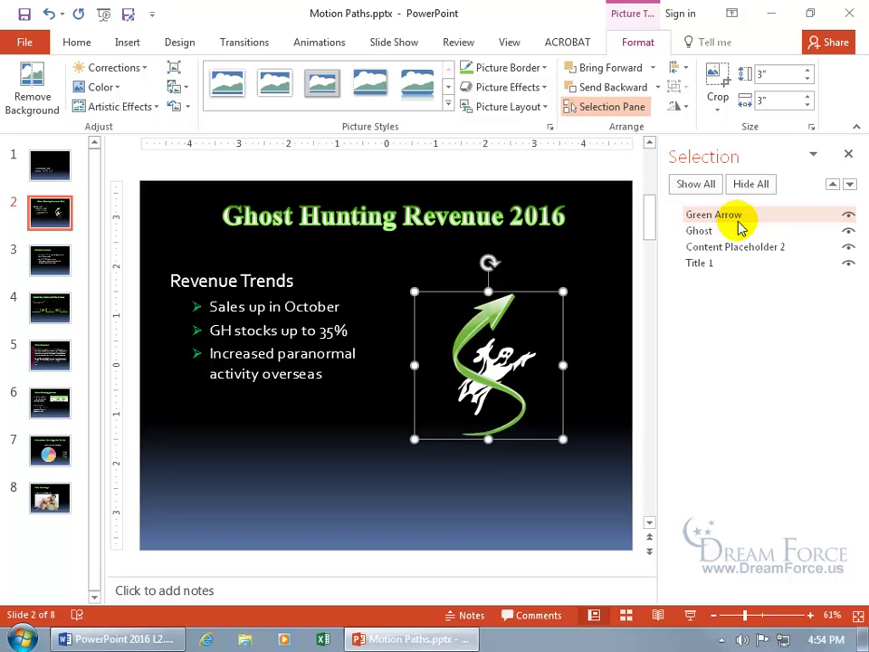
Hide Green Arrow so only the ghost shows, then close the Selection Pane.
left_click(848, 215)
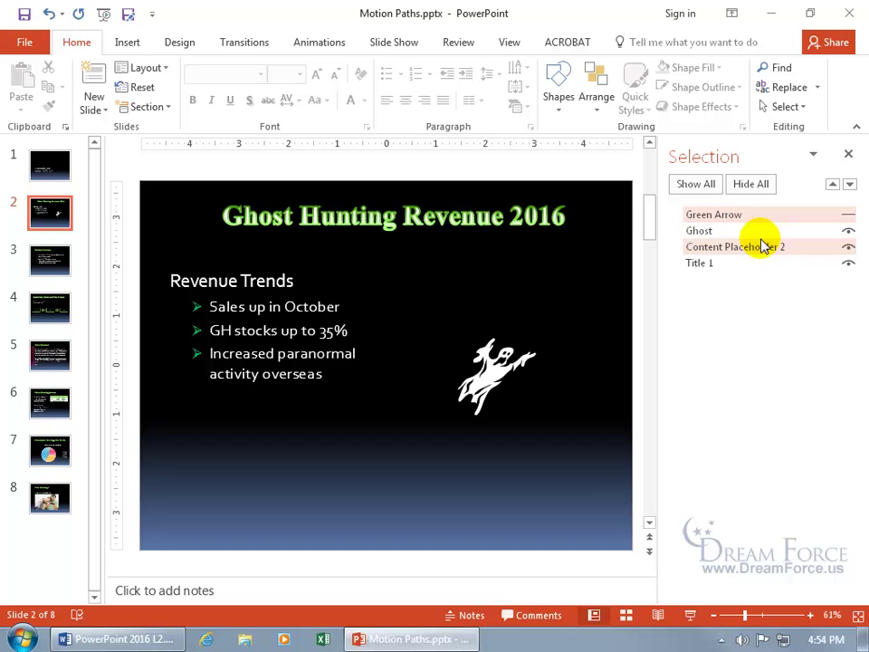
left_click(848, 218)
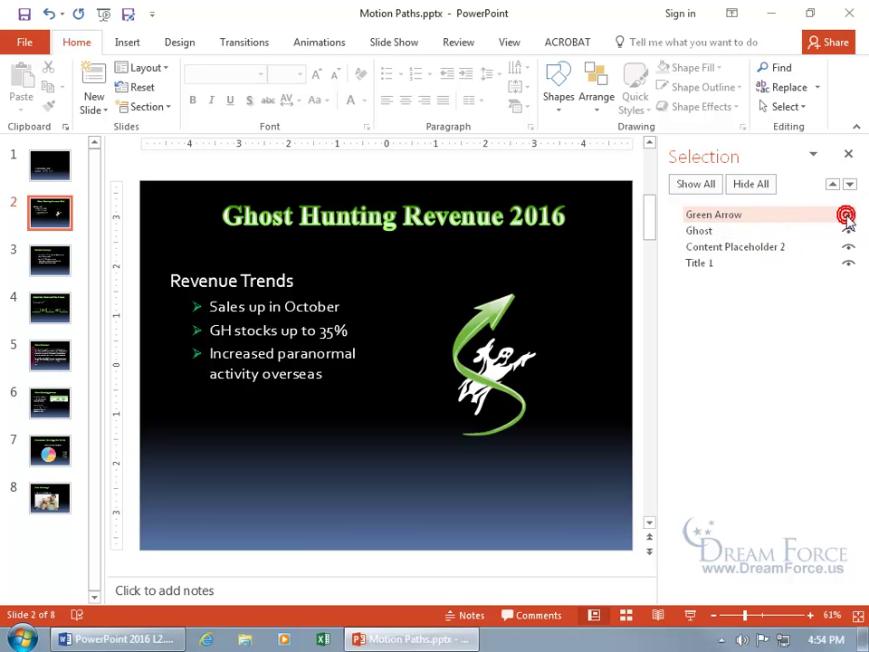
left_click(848, 218)
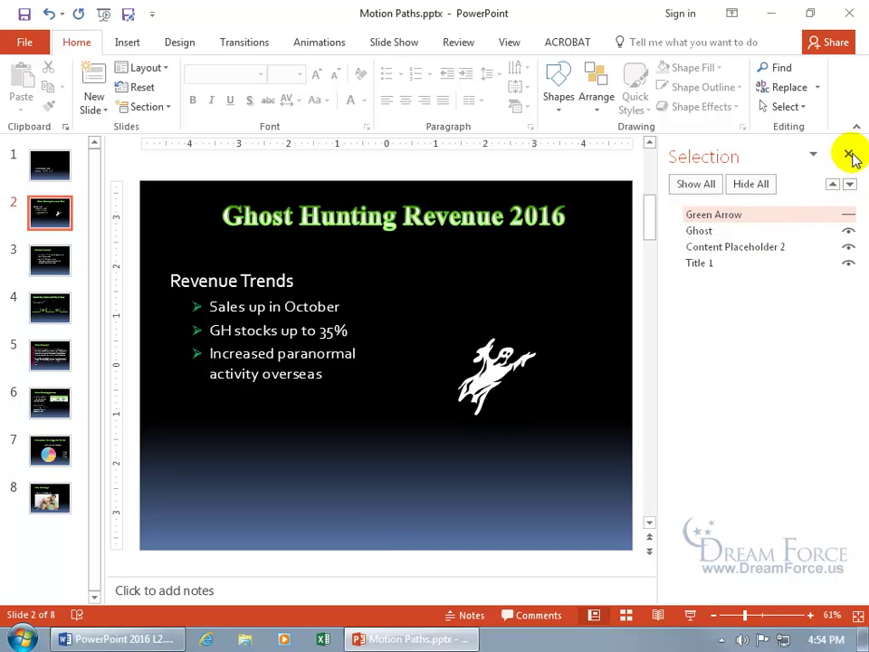
left_click(848, 154)
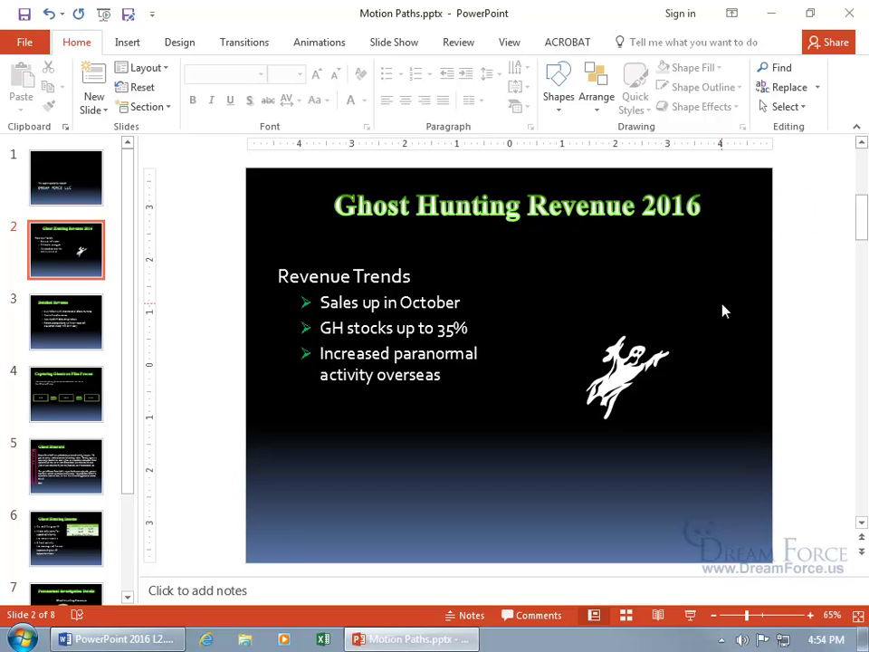
Apply the Up motion path from Lines_Curves in More Motion Paths to the ghost picture.
left_click(631, 369)
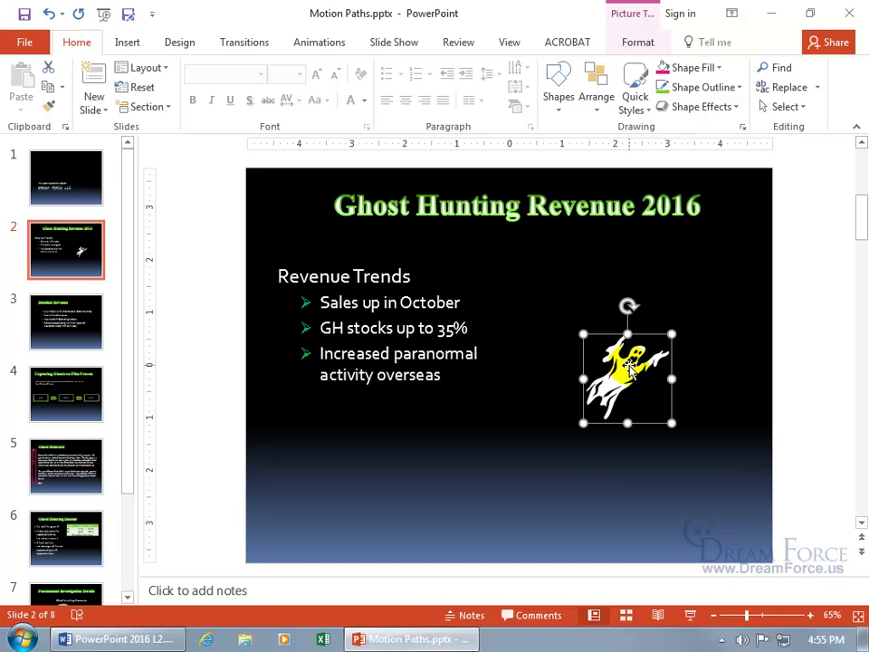
left_click(324, 50)
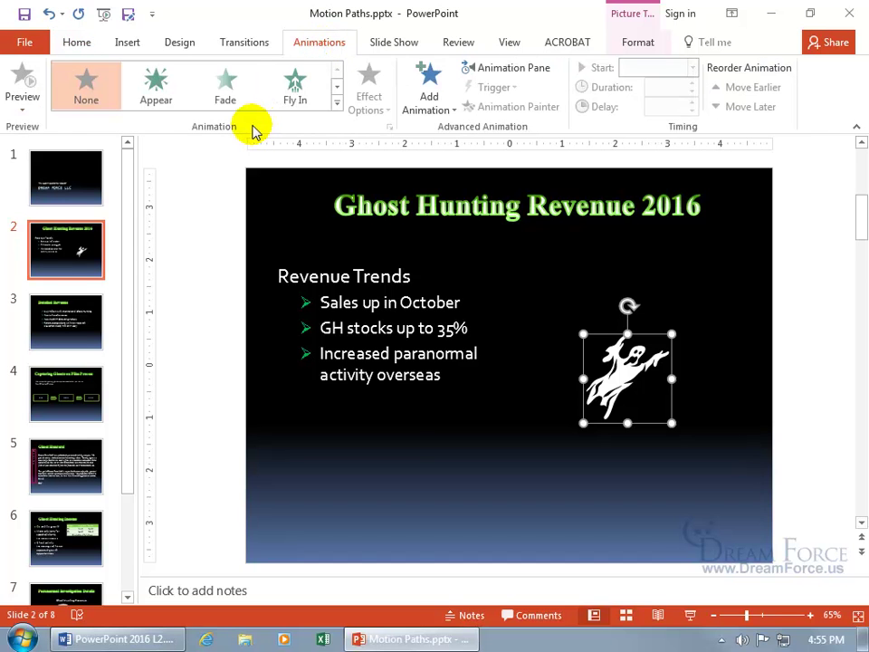
left_click(335, 108)
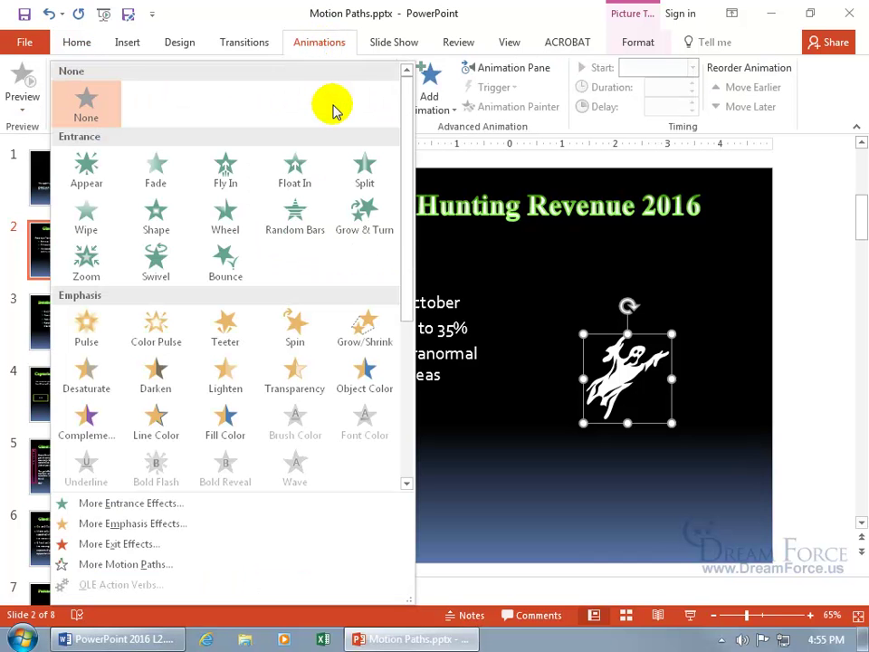
left_click_drag(405, 146, 388, 343)
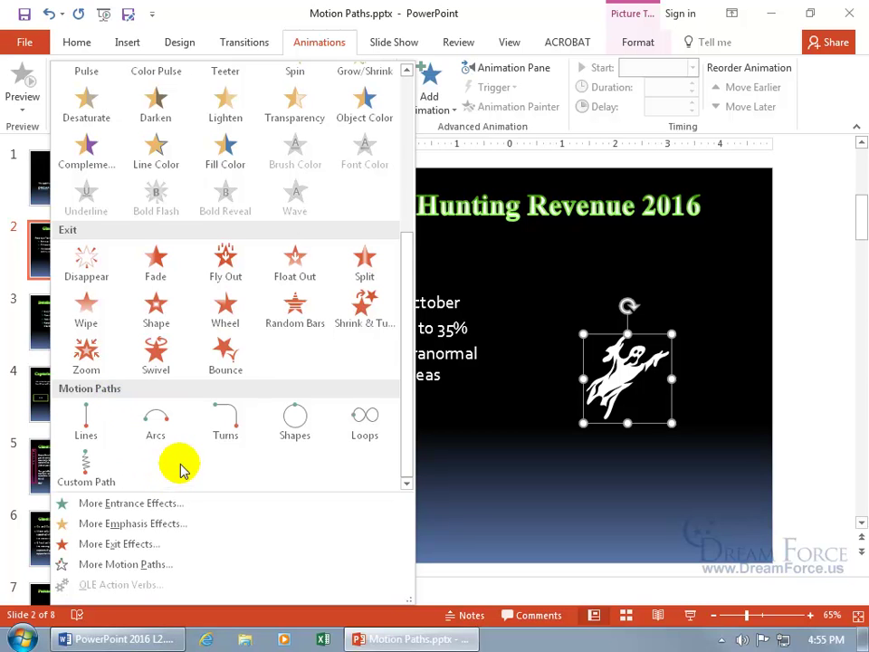
left_click(102, 574)
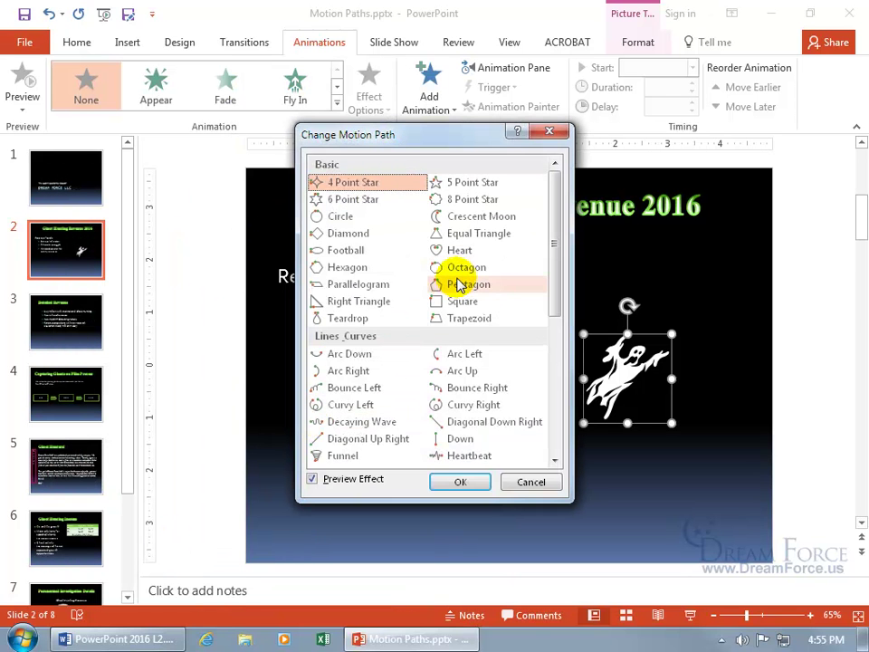
left_click_drag(551, 241, 561, 412)
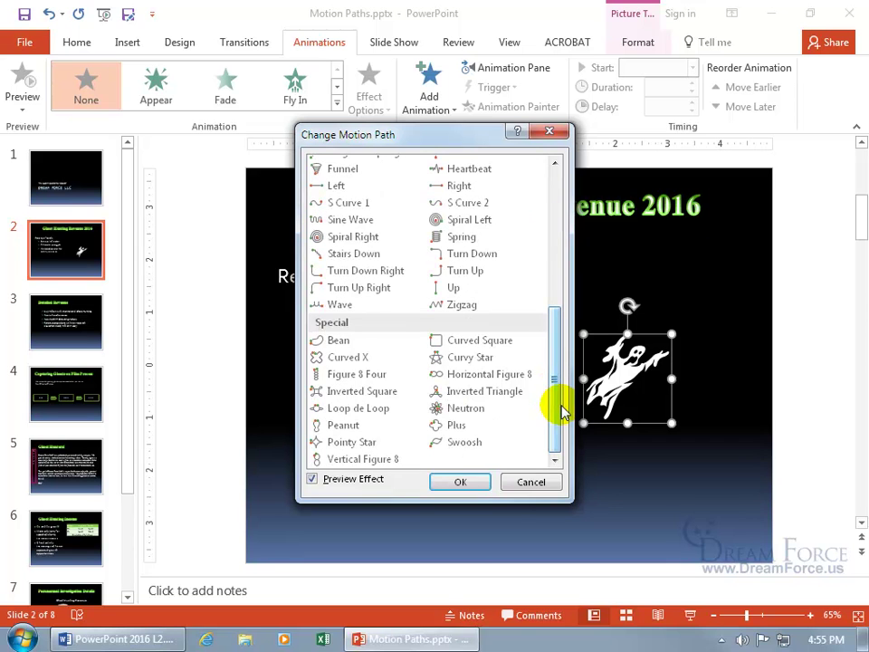
left_click(454, 292)
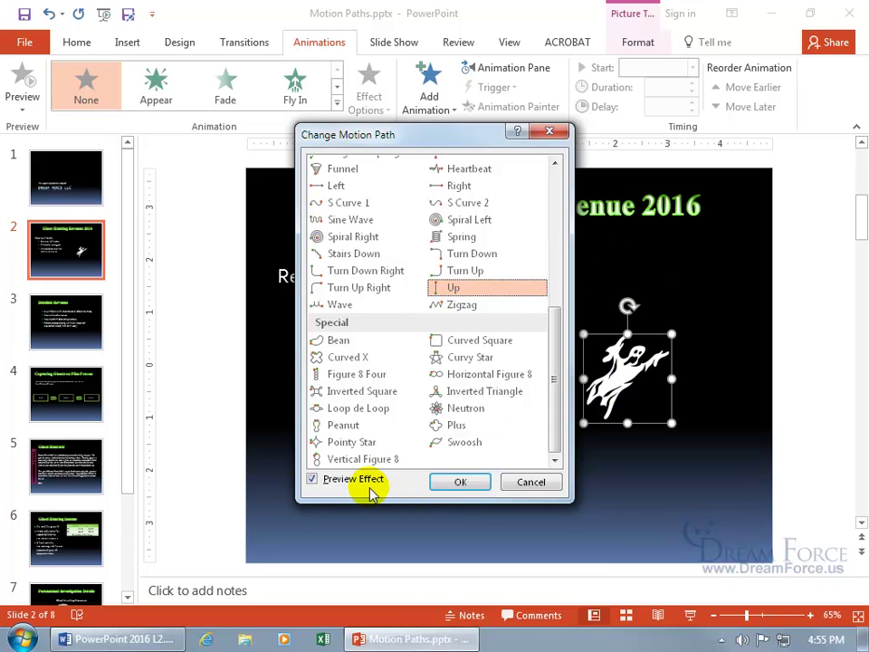
left_click(460, 482)
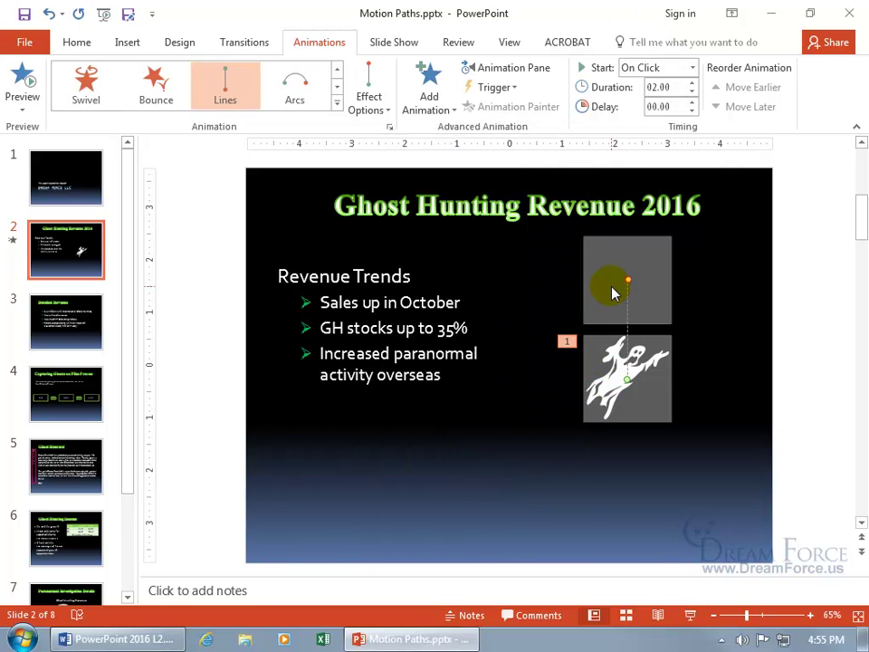
Drag the ghost's motion path end point left onto the bullet text and preview it.
left_click(501, 431)
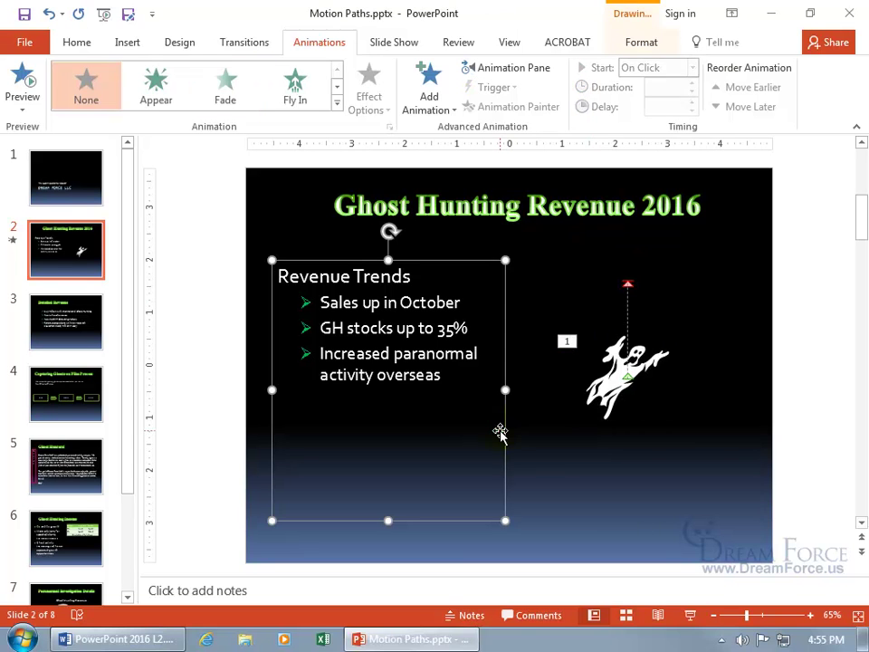
left_click(544, 421)
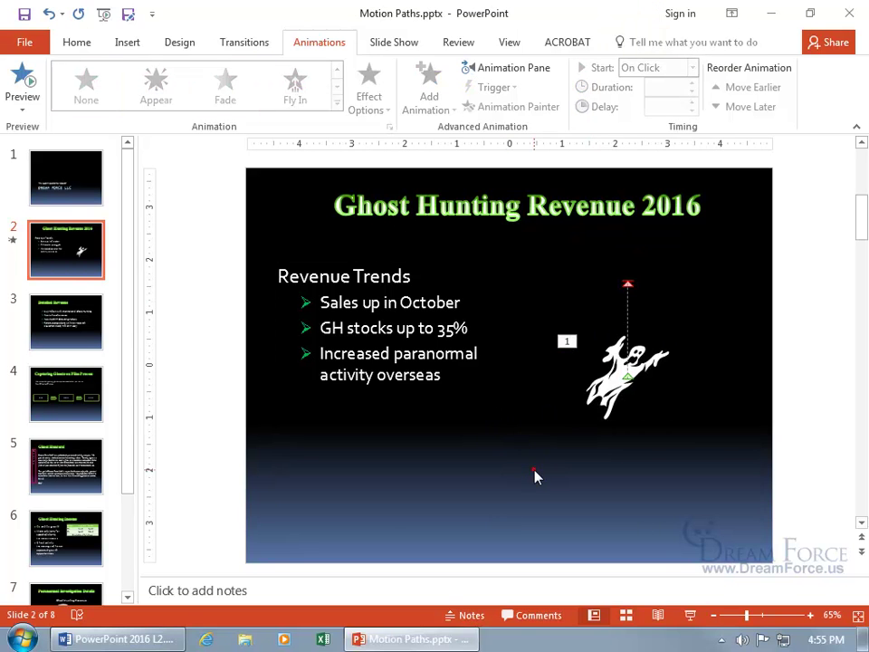
left_click(629, 356)
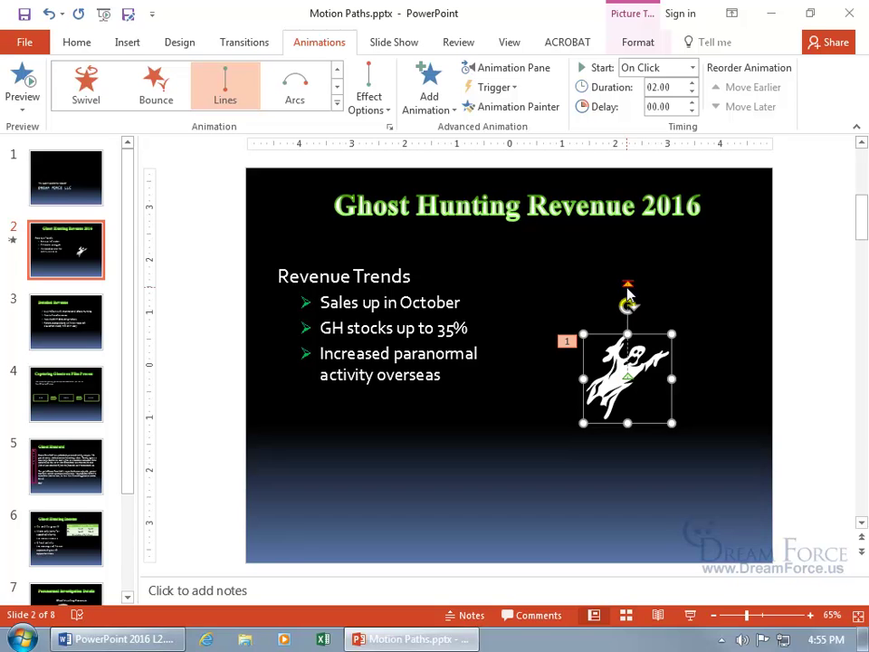
left_click(566, 342)
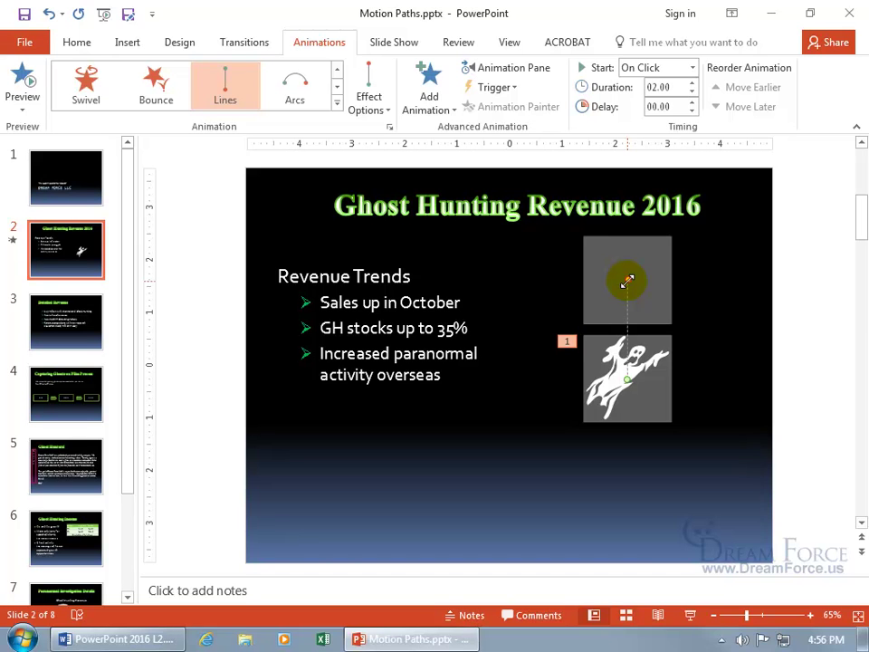
left_click_drag(627, 282, 300, 379)
key("Escape")
left_click_drag(627, 279, 307, 383)
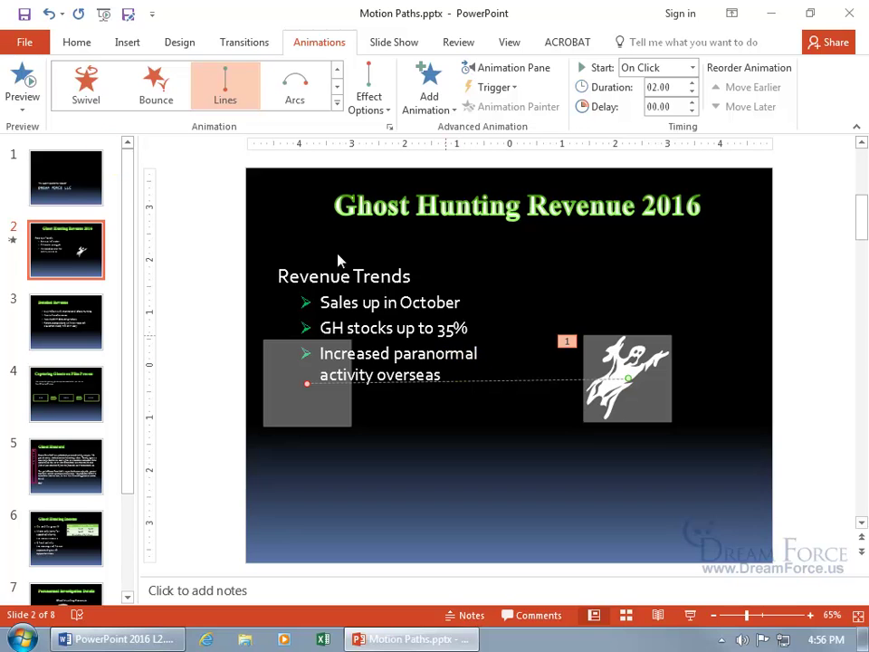
left_click(24, 77)
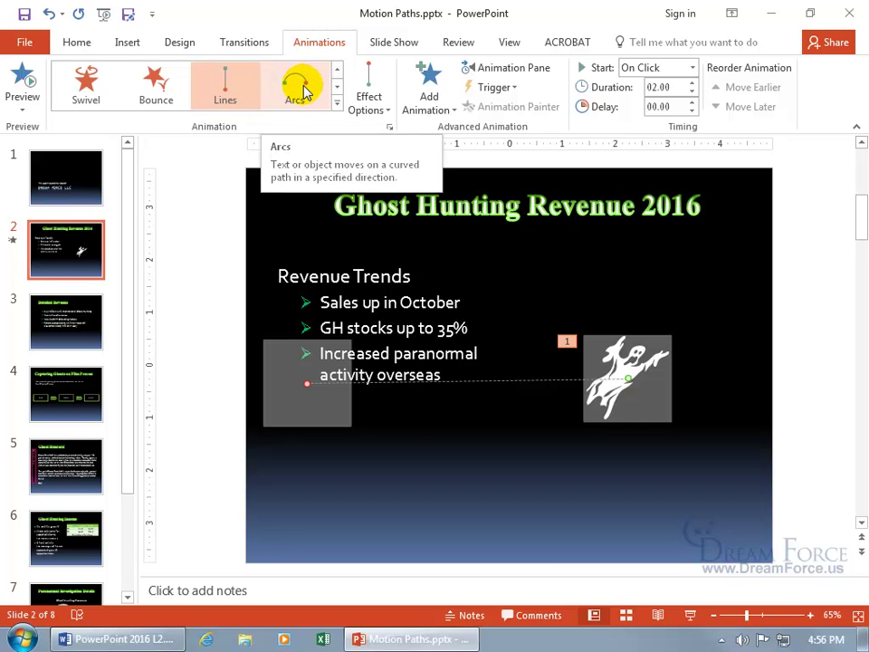
Set the ghost's motion path Effect Options direction to Left.
left_click(384, 112)
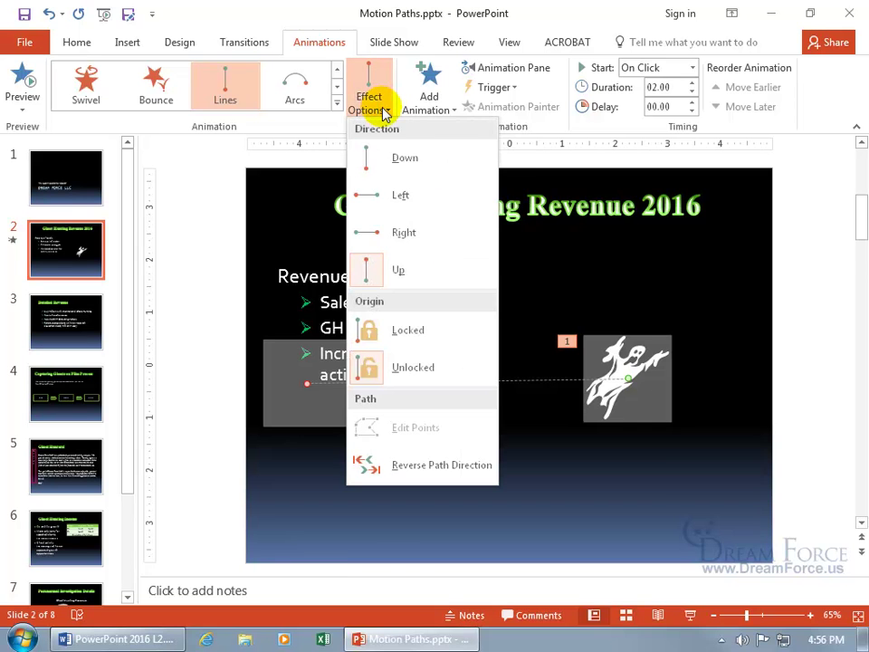
left_click(397, 195)
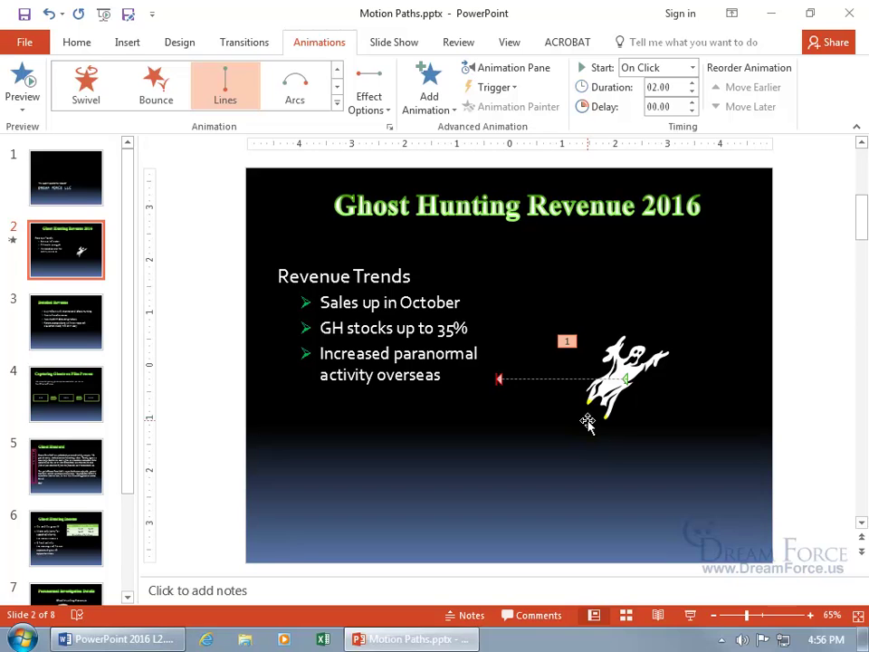
left_click(599, 403)
left_click(596, 408)
left_click(500, 380)
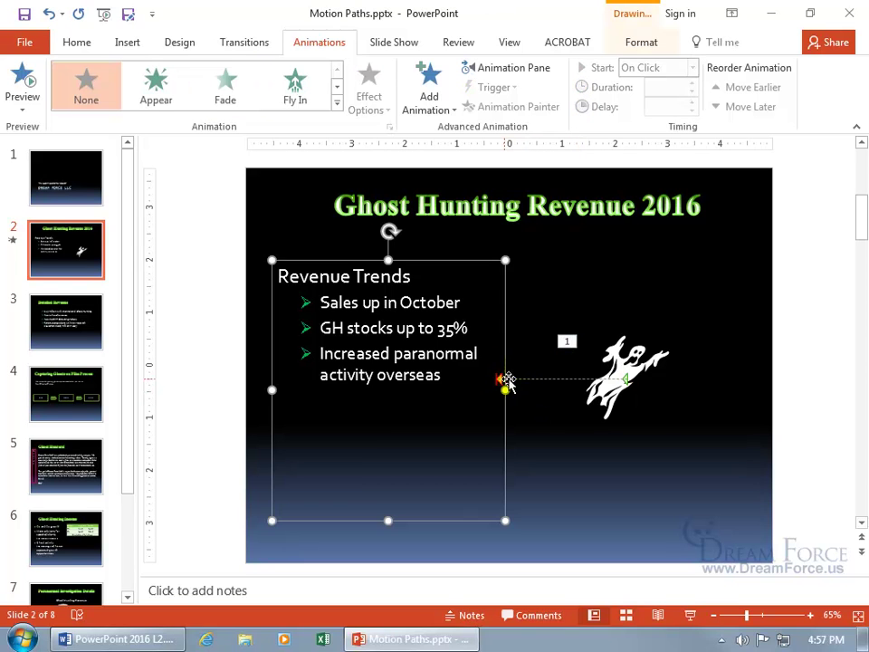
left_click(521, 380)
left_click(500, 379)
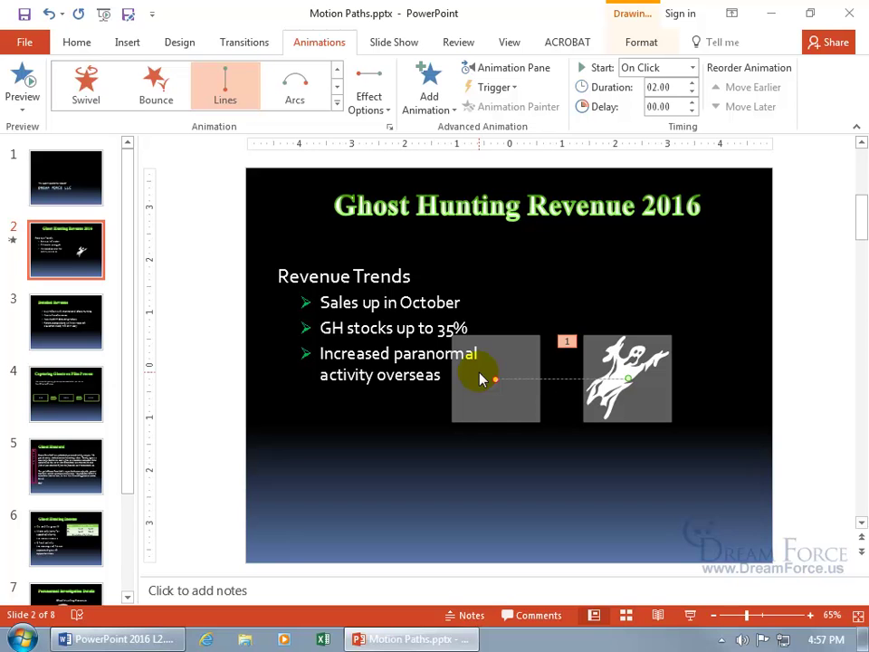
Undo a test move of the ghost and set the path Origin to Locked.
left_click(380, 107)
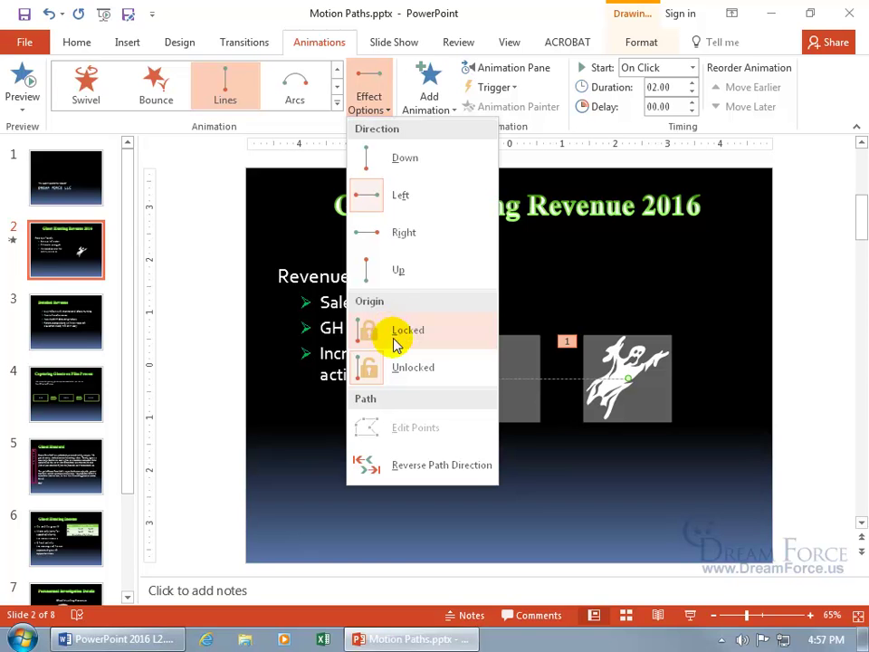
left_click(557, 382)
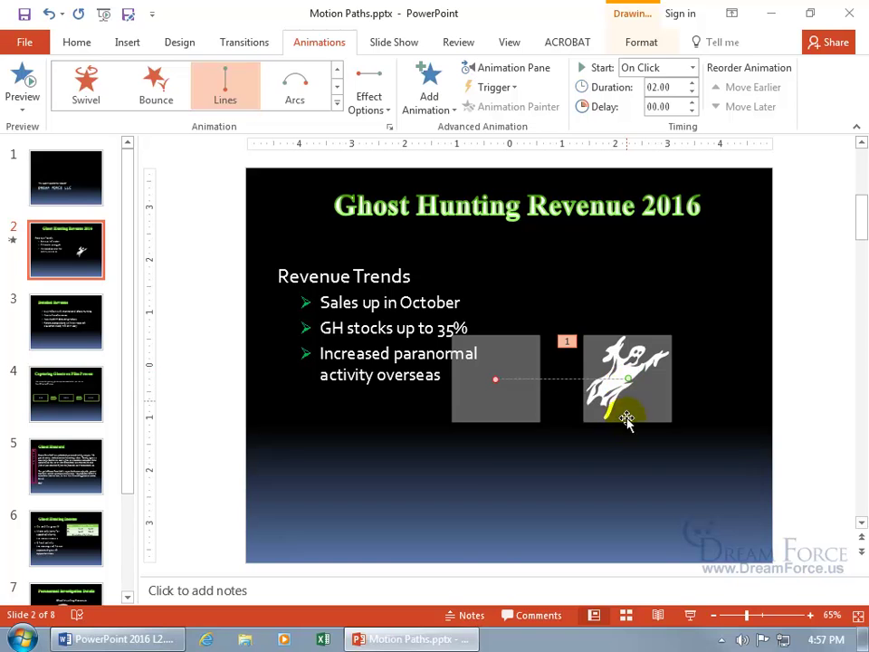
left_click_drag(624, 358, 630, 308)
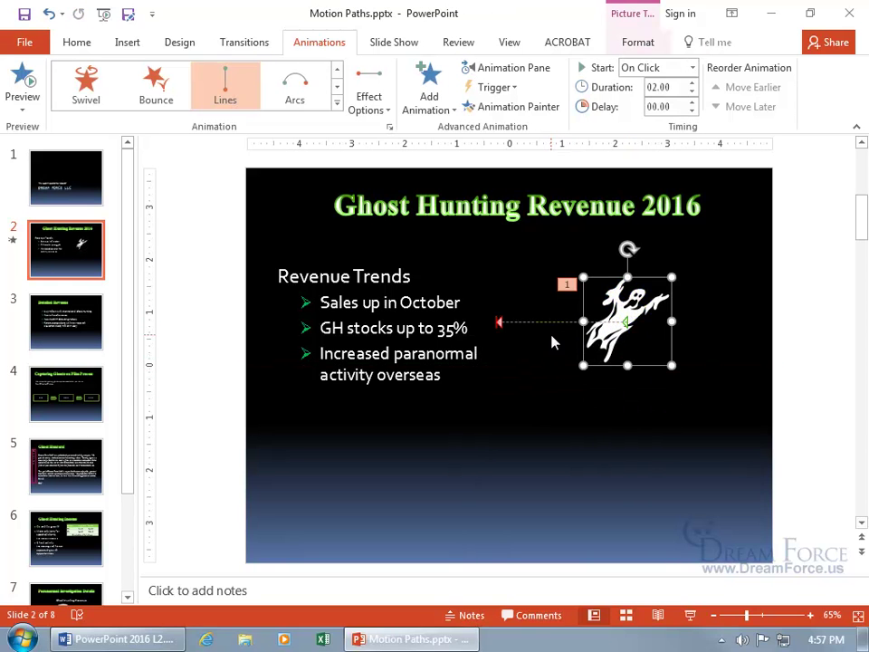
left_click(49, 14)
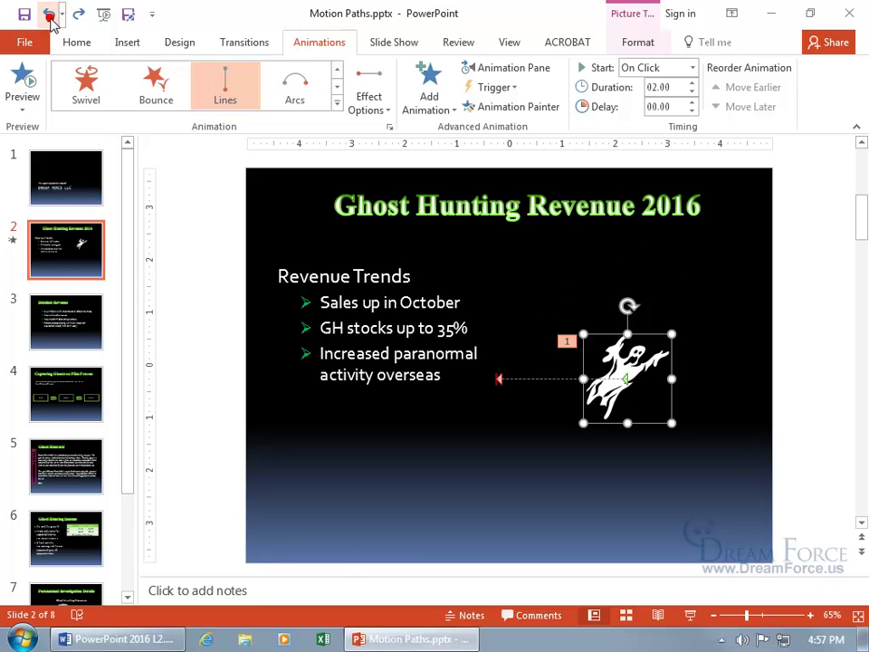
left_click(376, 109)
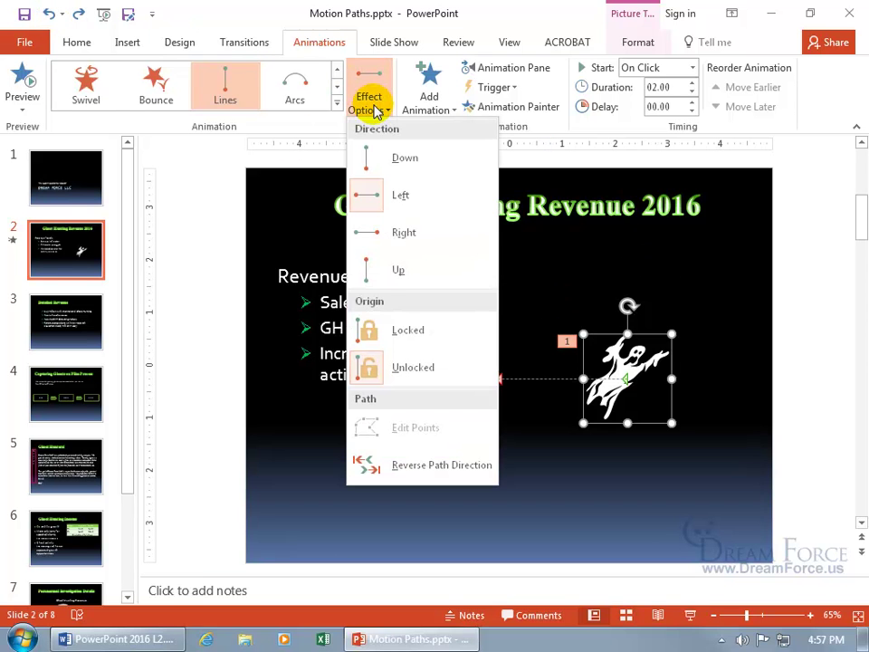
left_click(387, 329)
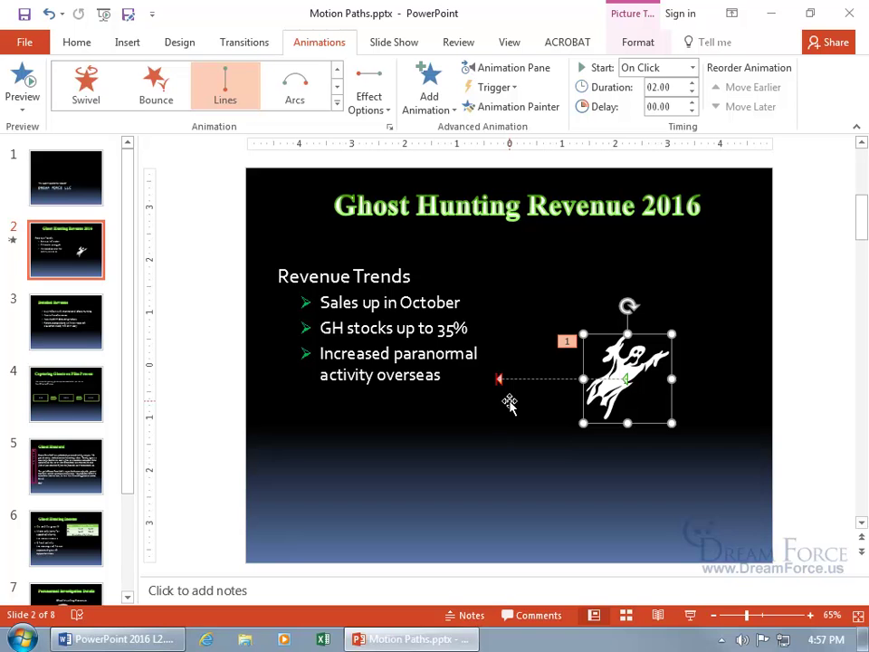
Drag the ghost to the slide's lower-left corner and preview its locked leftward path.
left_click_drag(622, 357, 336, 496)
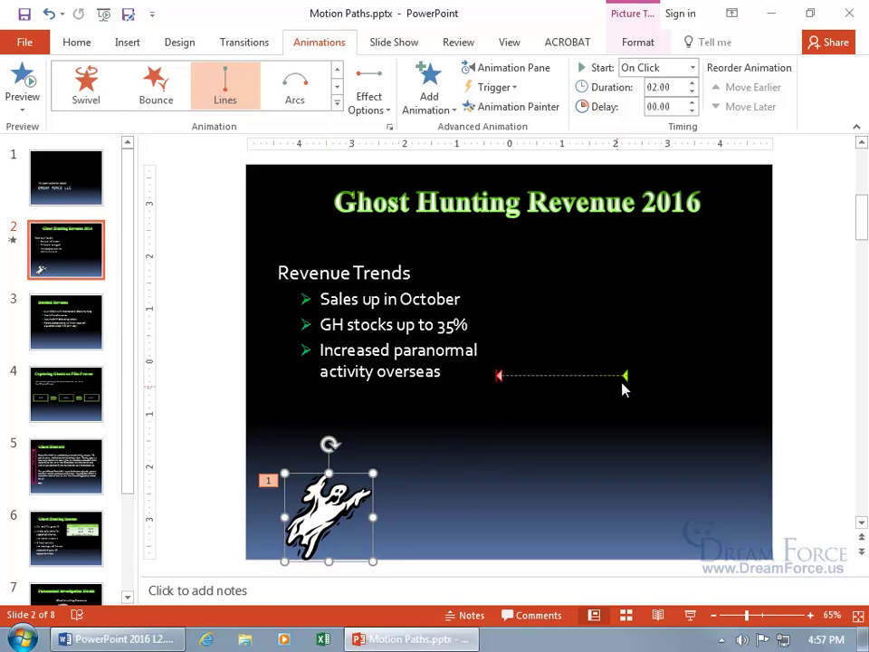
left_click(91, 138)
left_click(23, 80)
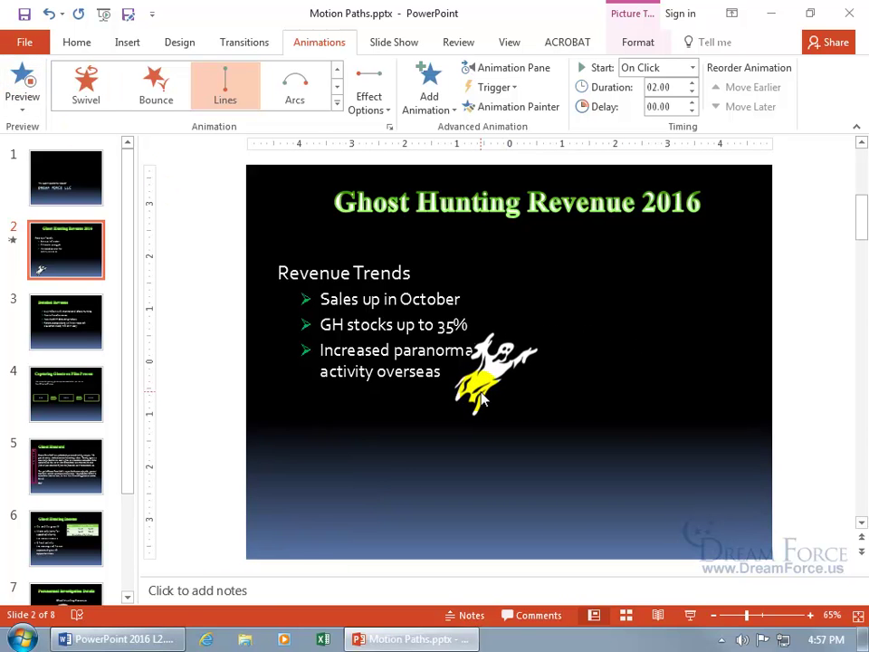
left_click(366, 482)
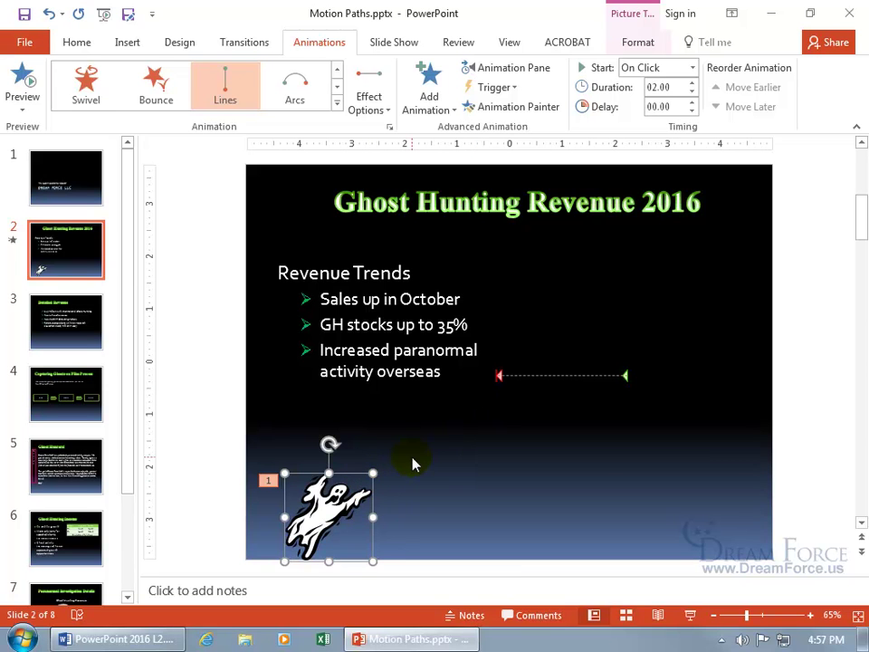
left_click(690, 618)
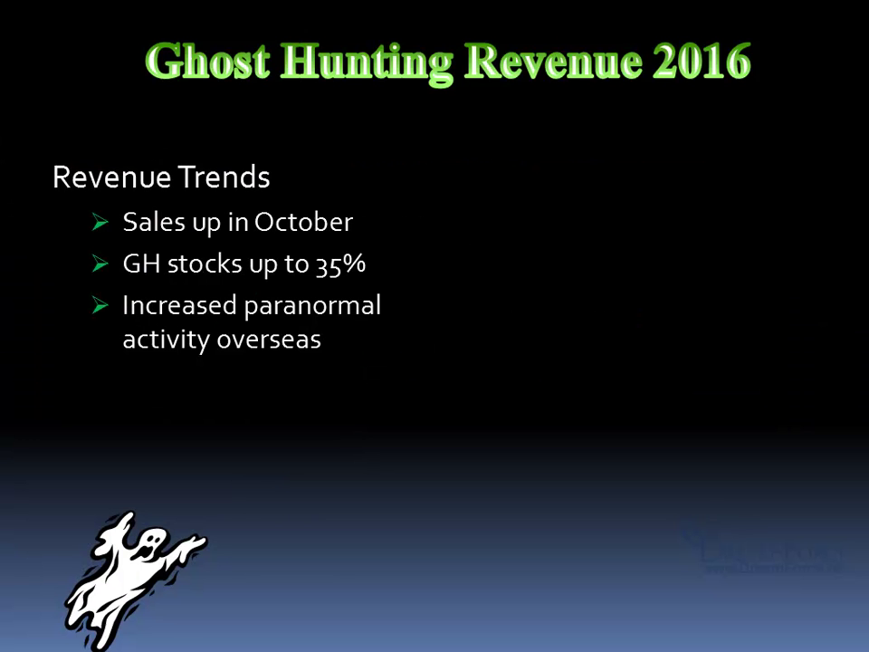
left_click(305, 543)
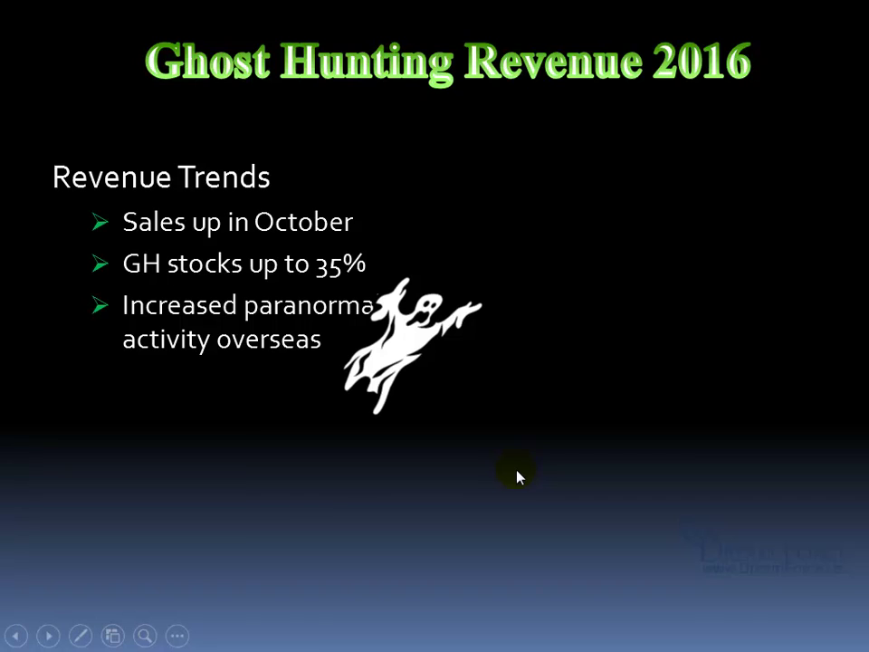
key("Escape")
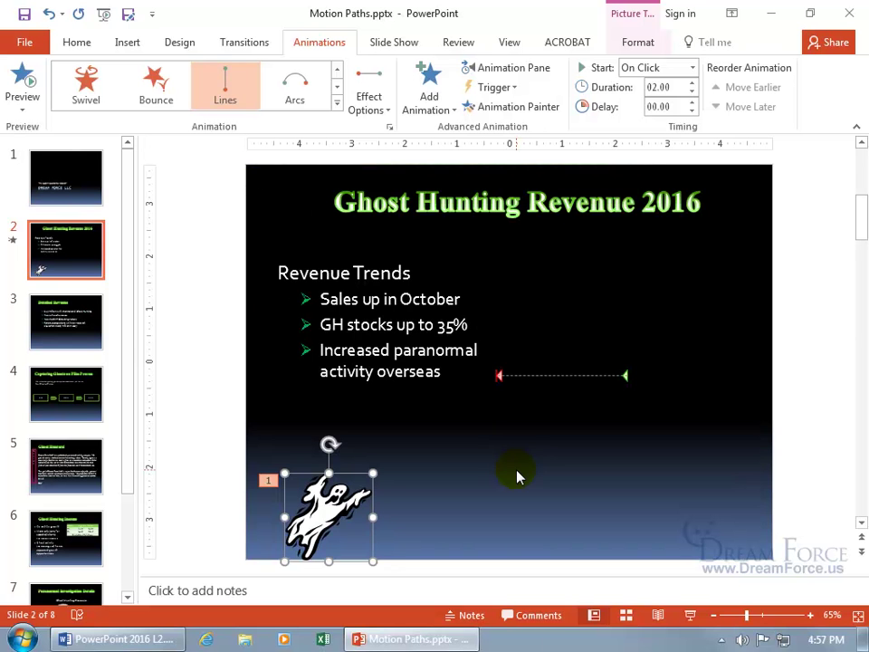
Undo the ghost's move and drag the path's red end point directly above the ghost.
left_click(49, 14)
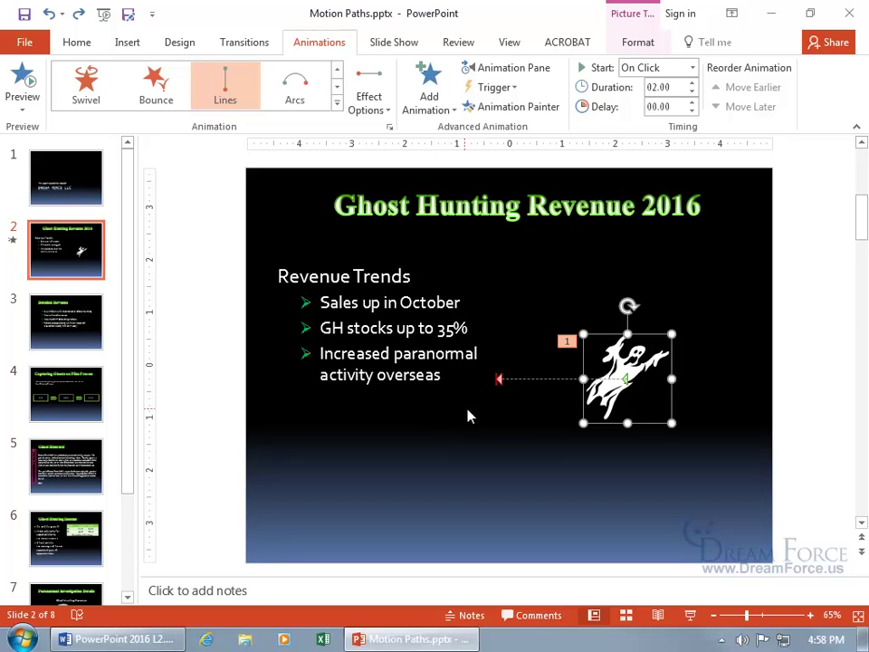
left_click(531, 377)
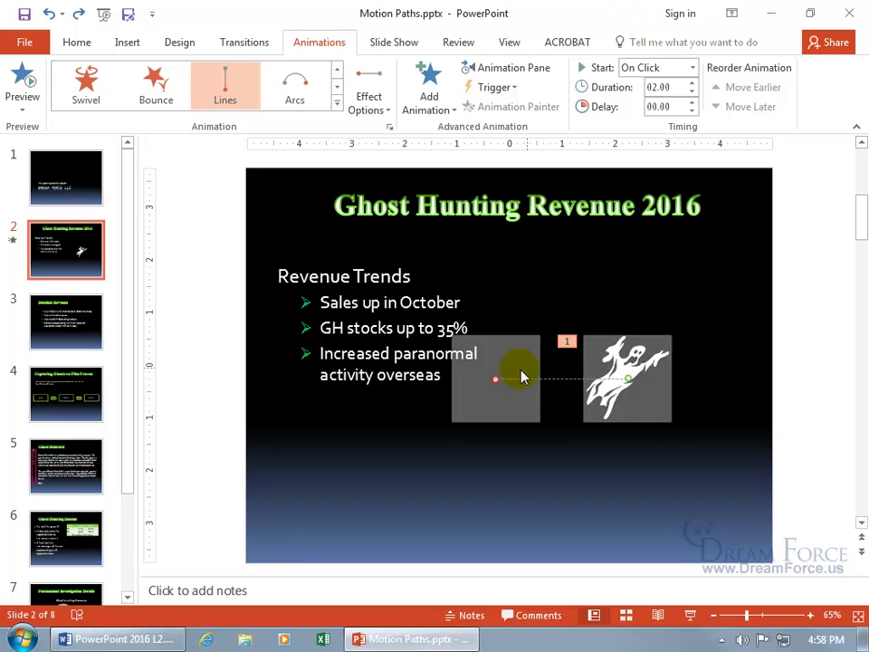
left_click_drag(494, 374, 626, 269)
left_click_drag(499, 378, 632, 278)
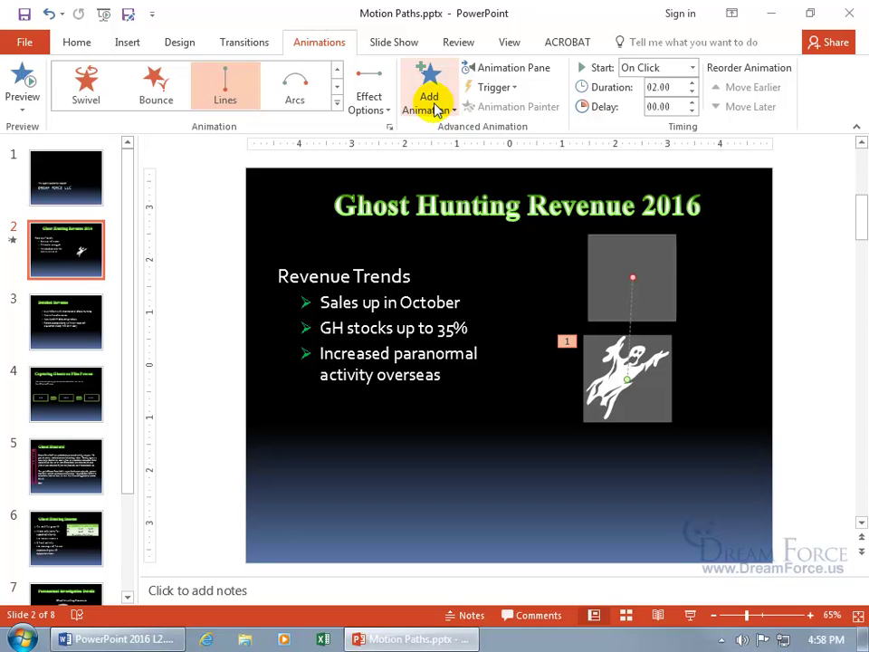
Try the Arcs path with a preview, then undo back to the straight Lines path.
left_click(291, 102)
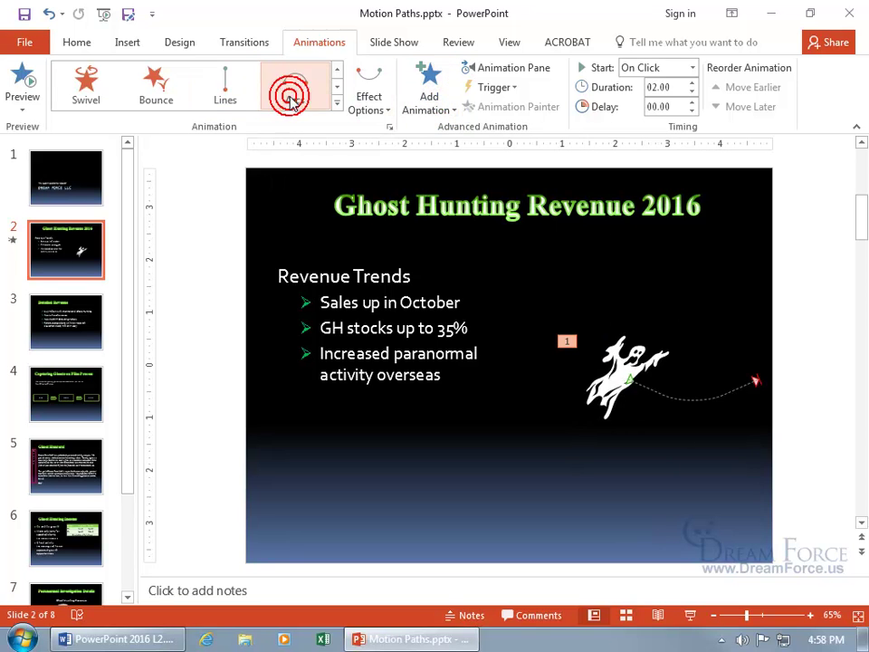
left_click(23, 79)
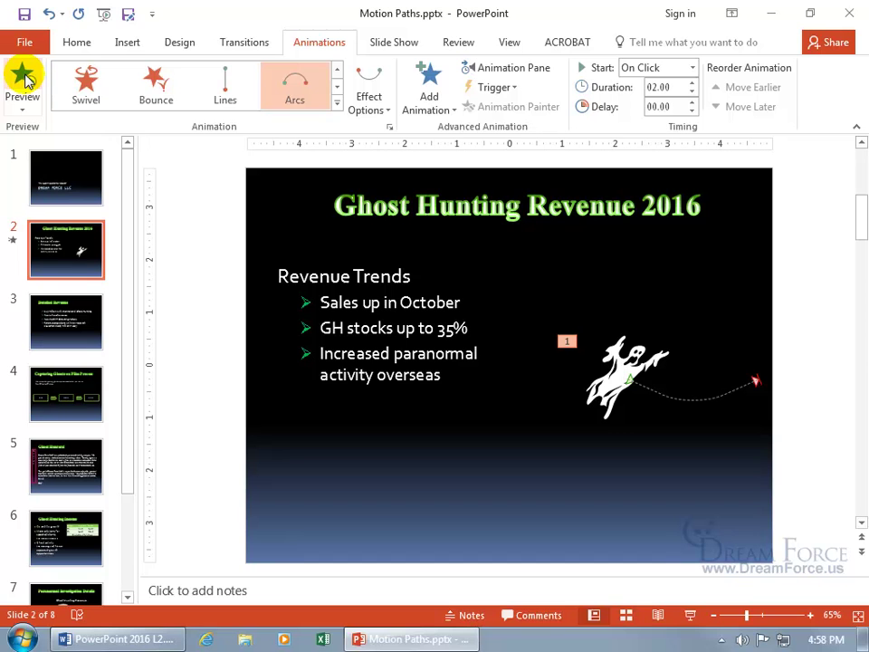
left_click(48, 14)
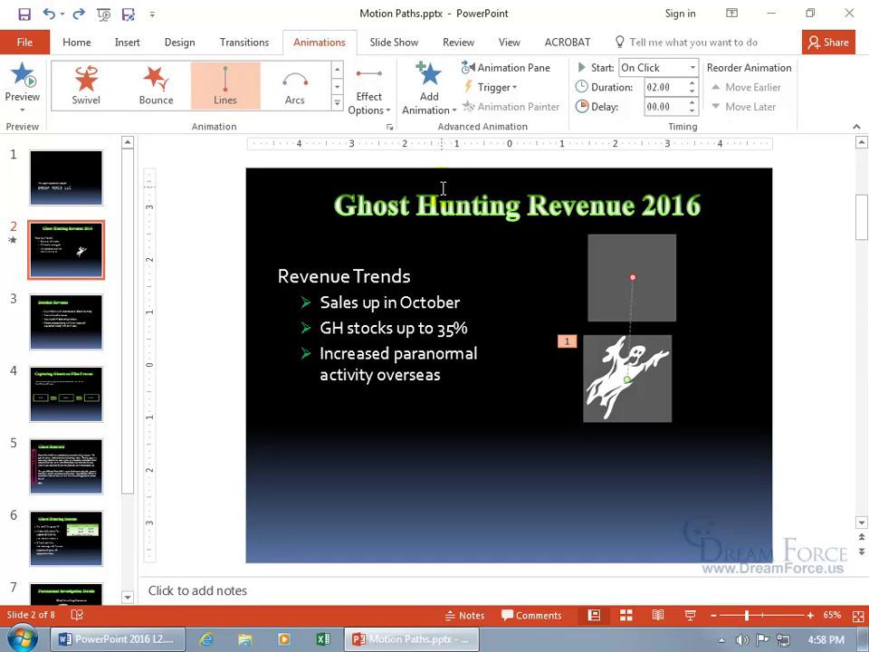
Add a second Lines motion path to the ghost via Add Animation.
left_click(431, 91)
scroll(760, 279, "down", 5)
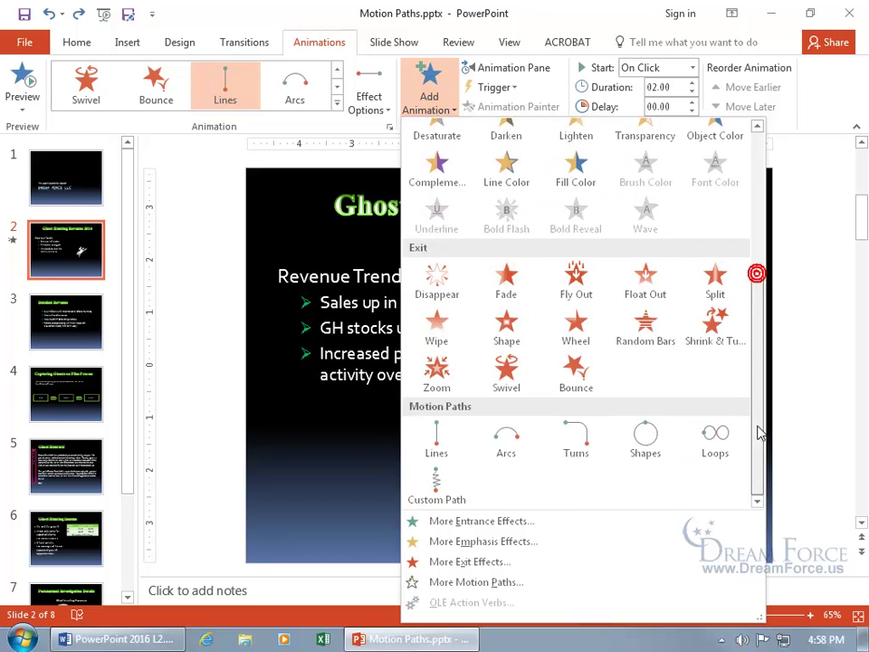
left_click(442, 436)
left_click(641, 415)
left_click(601, 349)
left_click(607, 394)
left_click(585, 378)
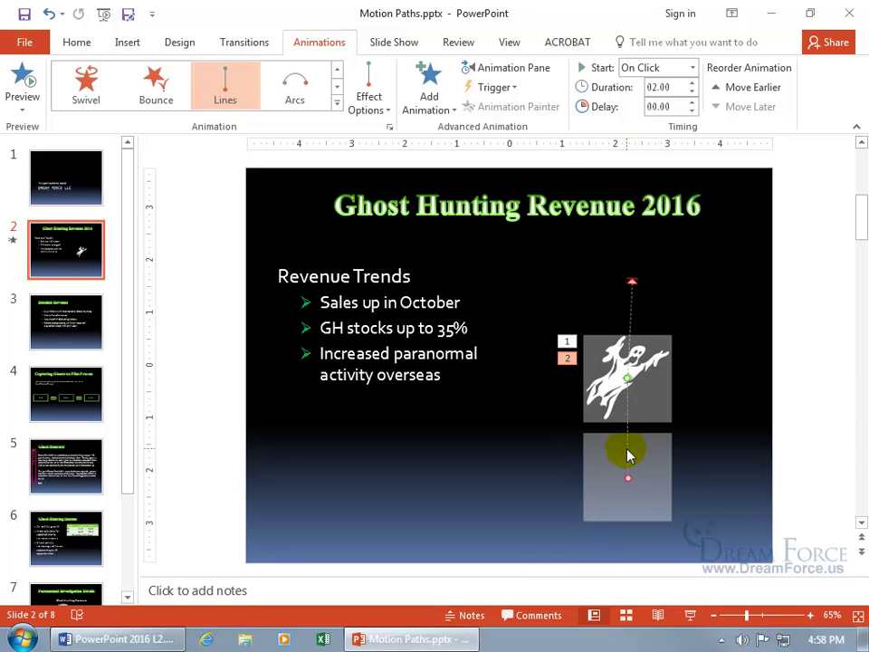
Start the second path at the upward path's end and end it at the upper-left corner.
left_click_drag(626, 455, 504, 426)
left_click(507, 353)
left_click_drag(504, 356, 633, 280)
left_click(618, 301)
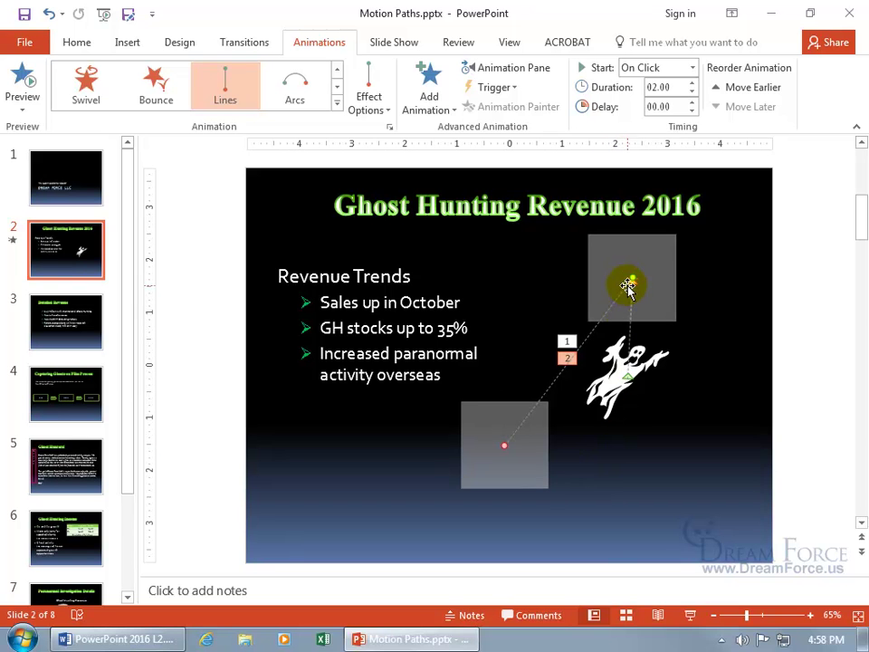
left_click_drag(502, 446, 302, 220)
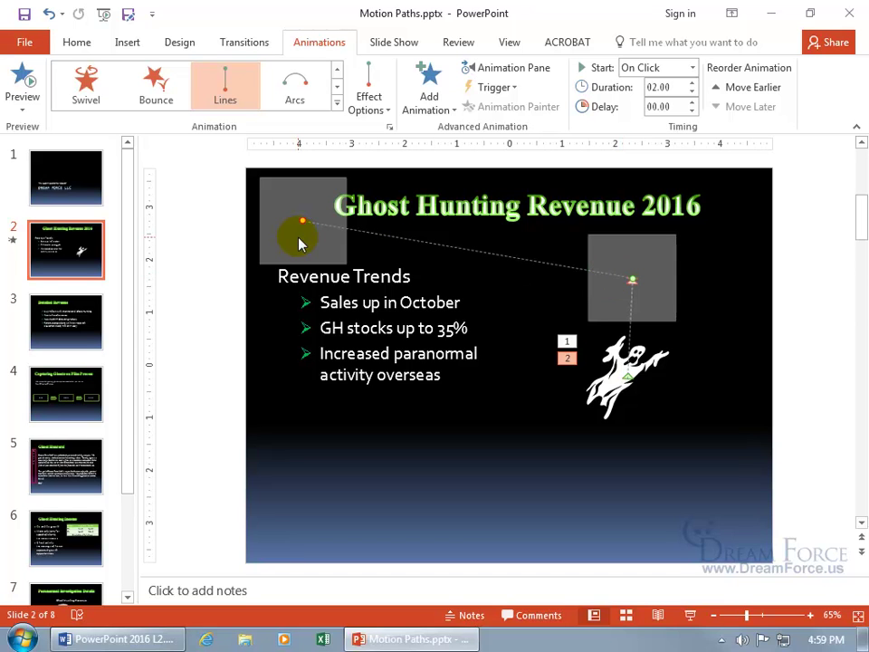
left_click(693, 625)
left_click(692, 595)
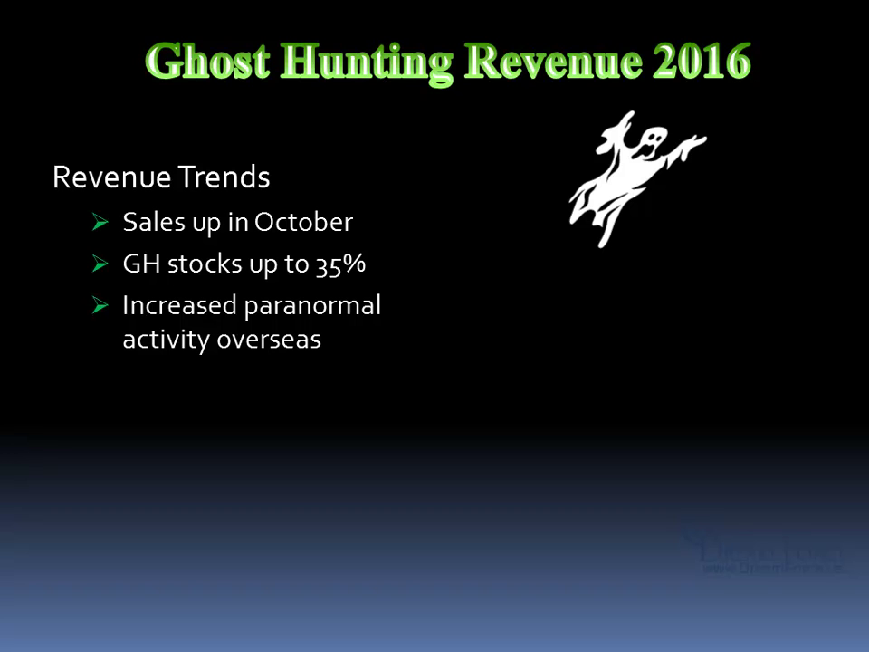
left_click(692, 596)
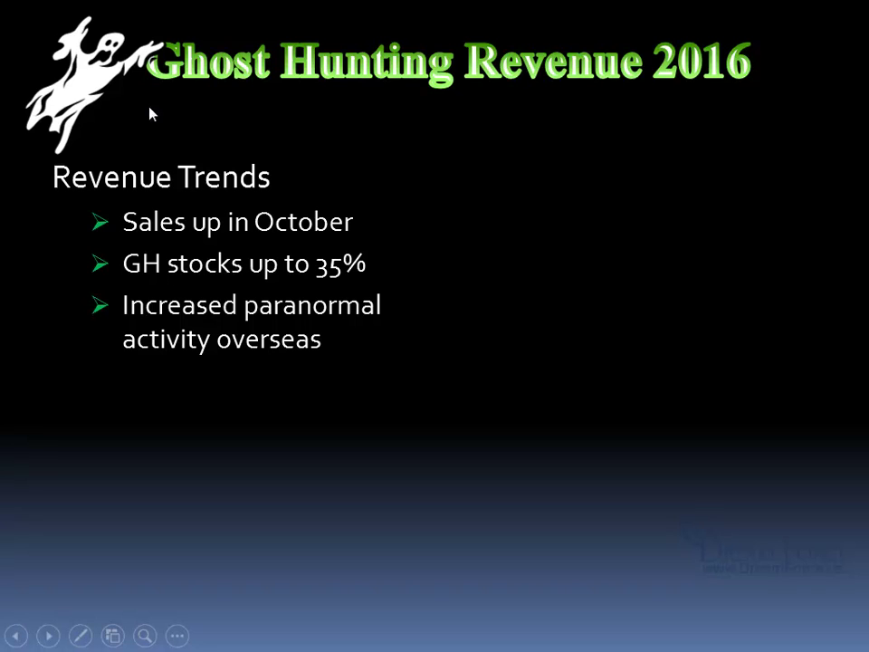
key("Escape")
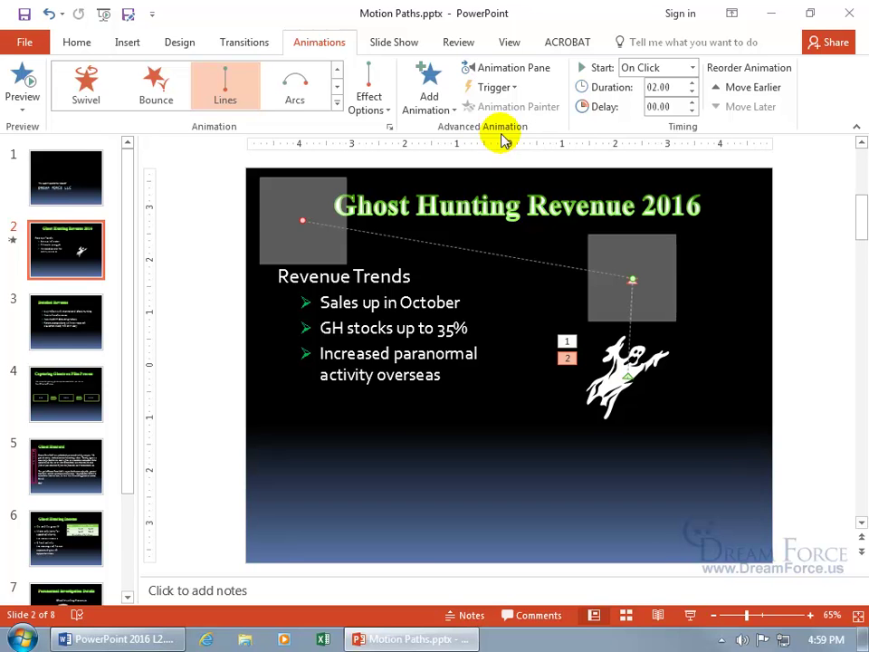
In the Animation Pane, set the second Ghost animation to Start After Previous.
left_click(508, 67)
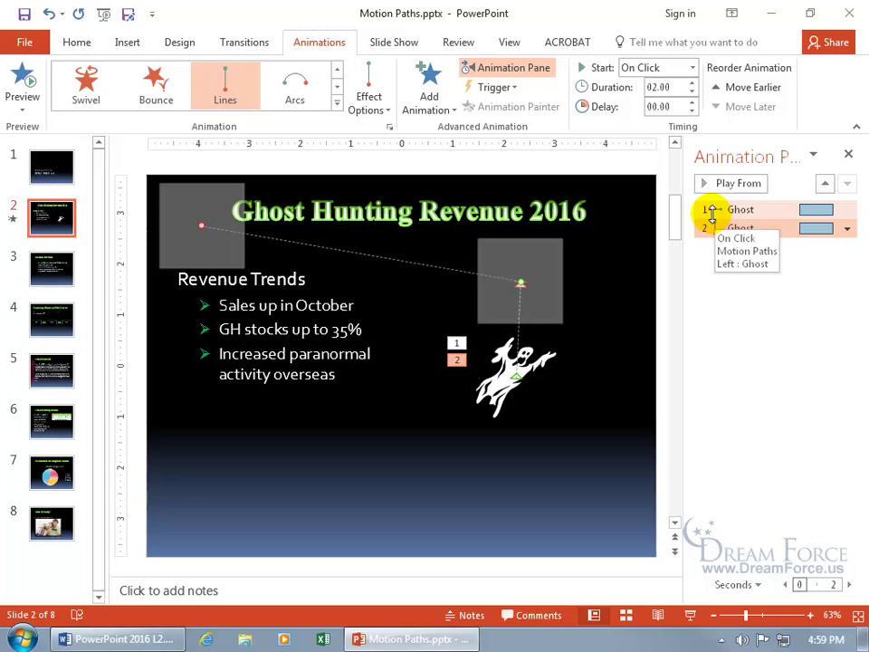
right_click(710, 226)
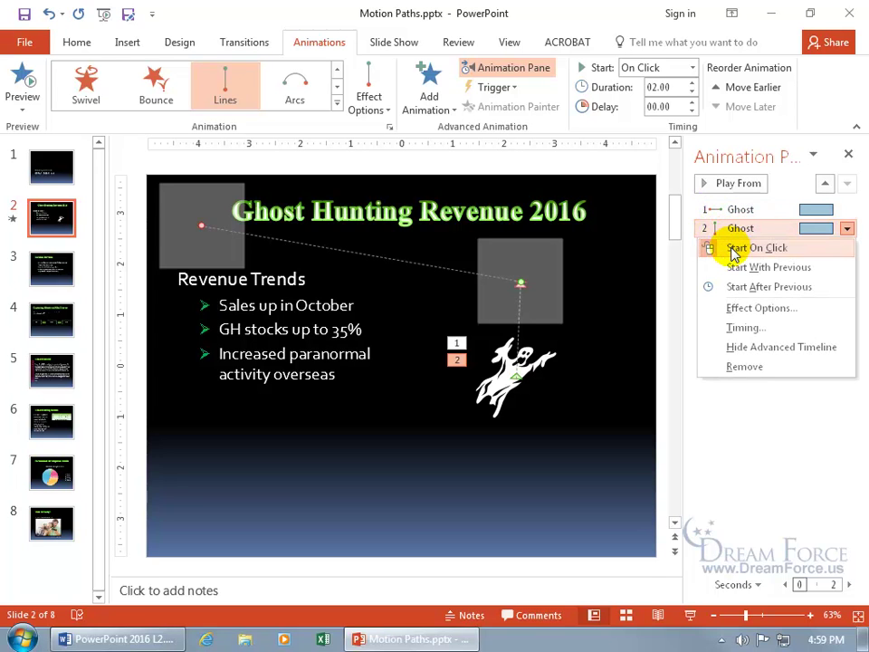
left_click(729, 286)
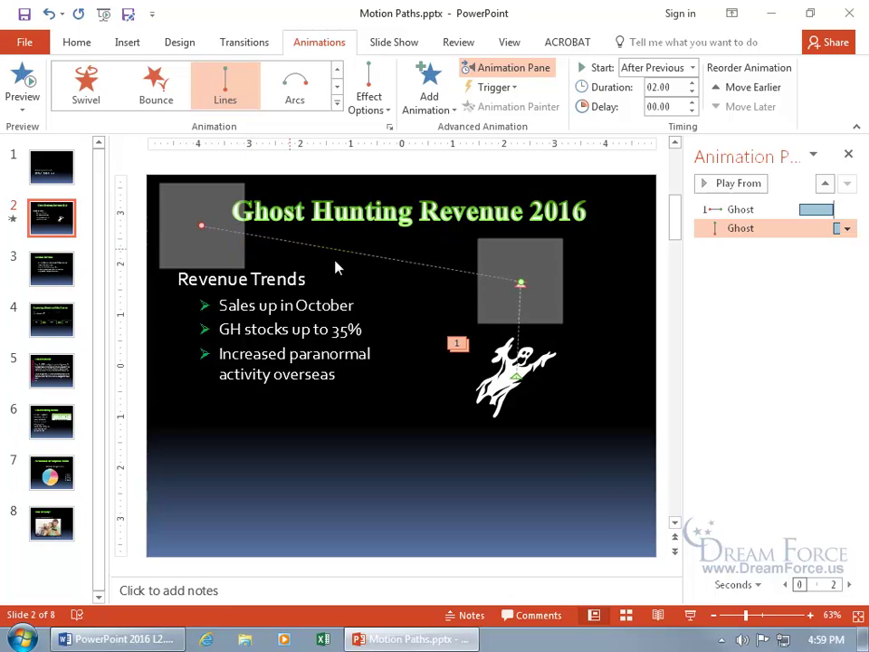
left_click(692, 619)
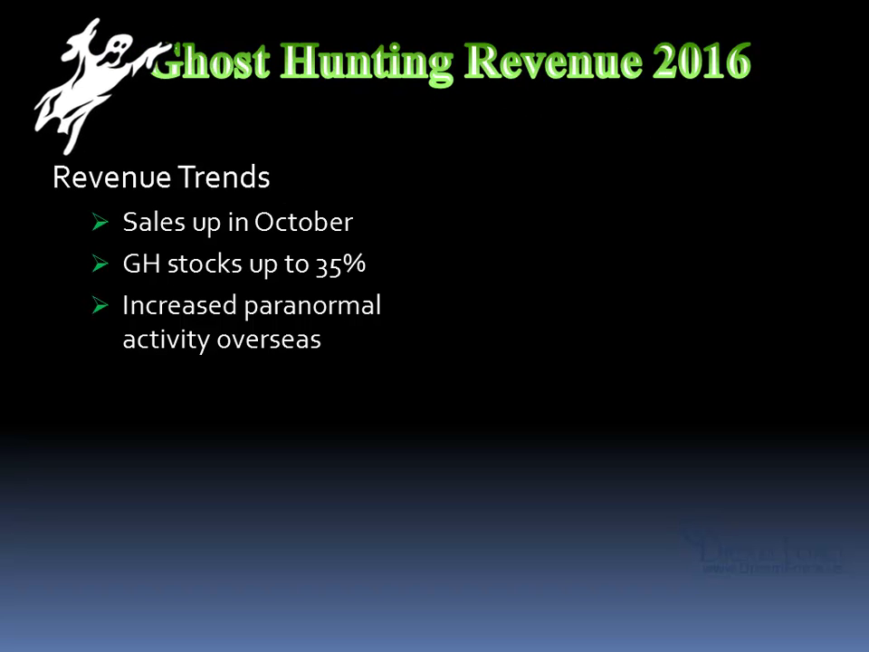
key("Escape")
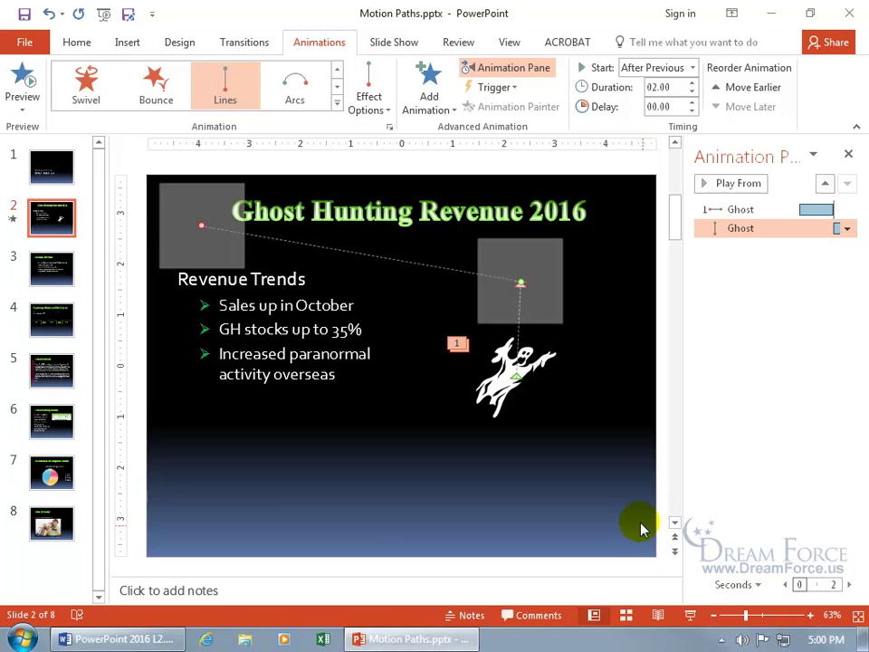
Bring up the Selection Pane from the ghost picture's Picture Tools Format tab.
left_click(509, 389)
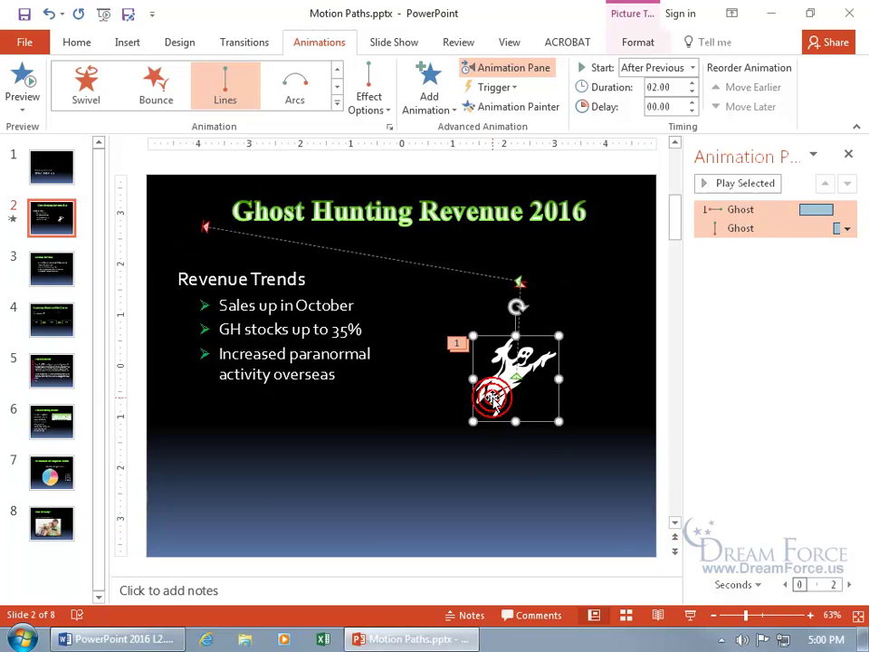
left_click(638, 42)
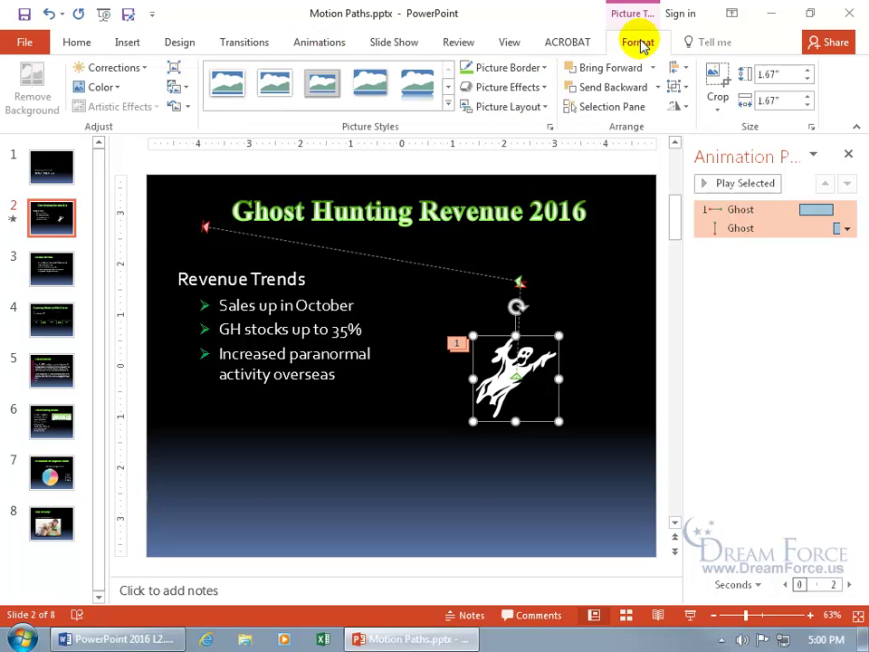
left_click(624, 106)
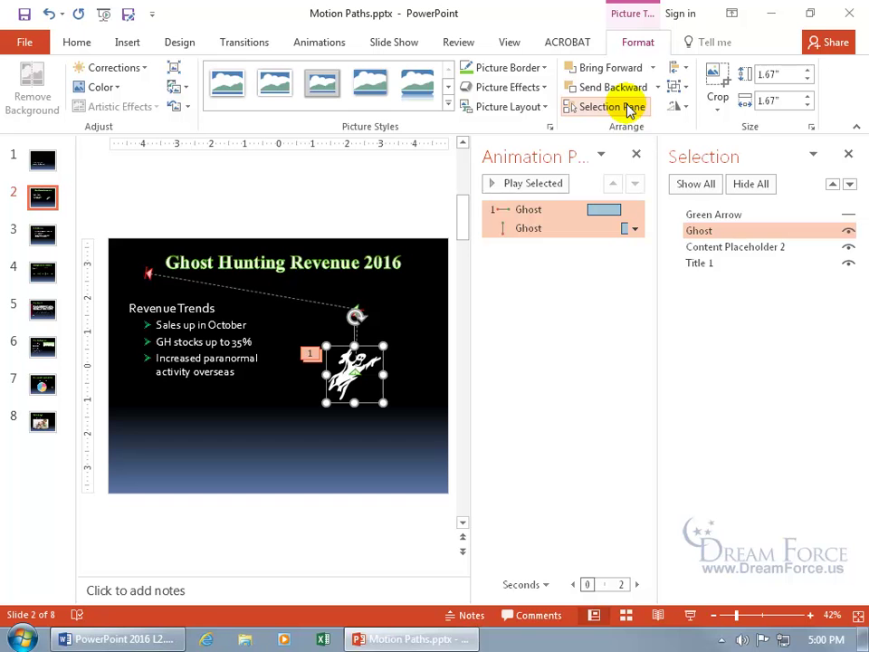
Make the Green Arrow visible again and close the Animation and Selection panes.
left_click(636, 154)
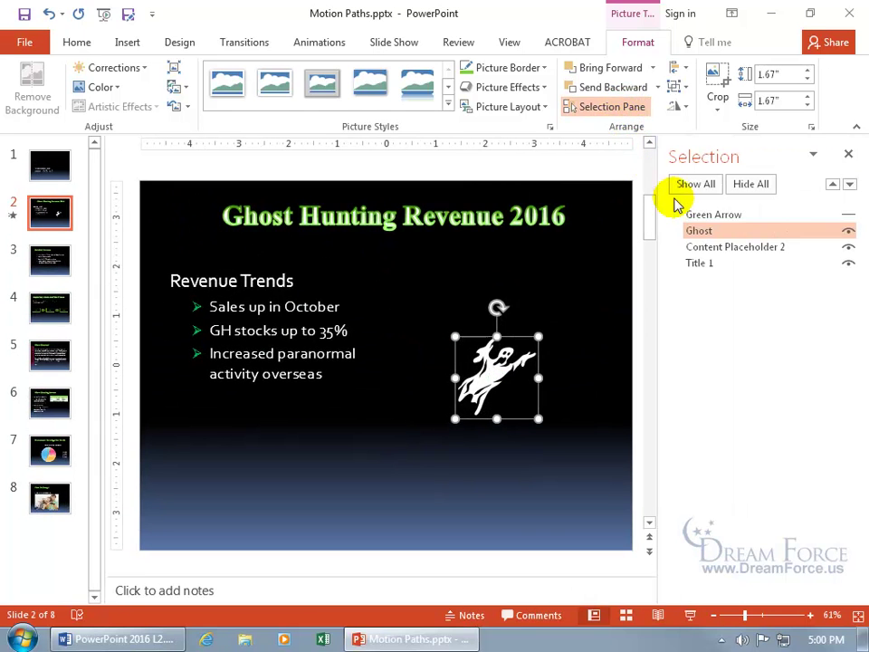
left_click(847, 220)
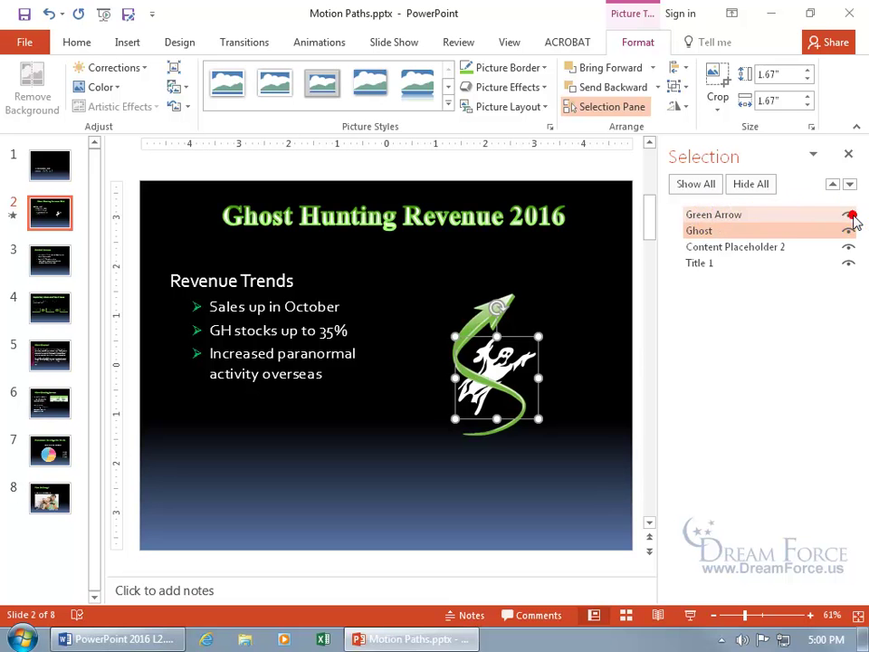
left_click(848, 157)
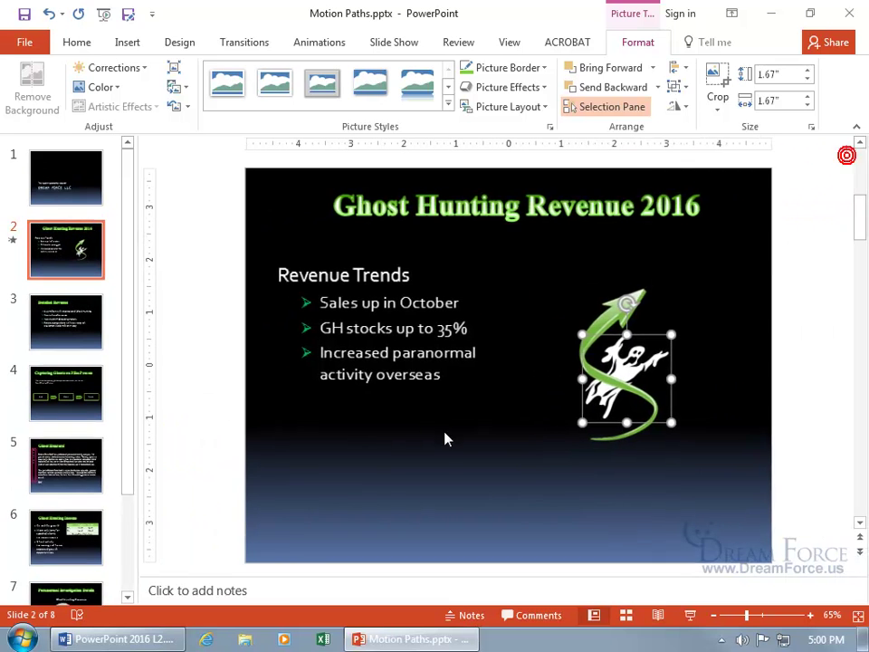